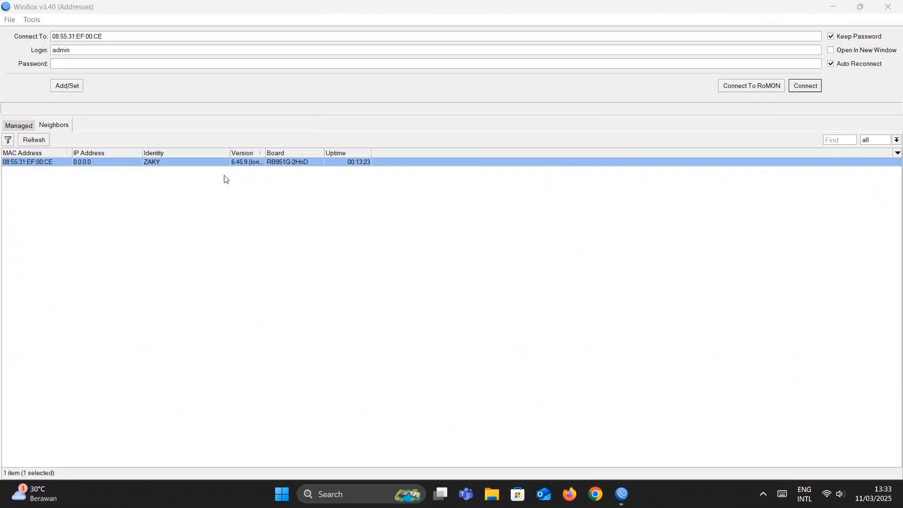
Connect to the RB951G-2HnD router as admin and check its IP address list
click(791, 89)
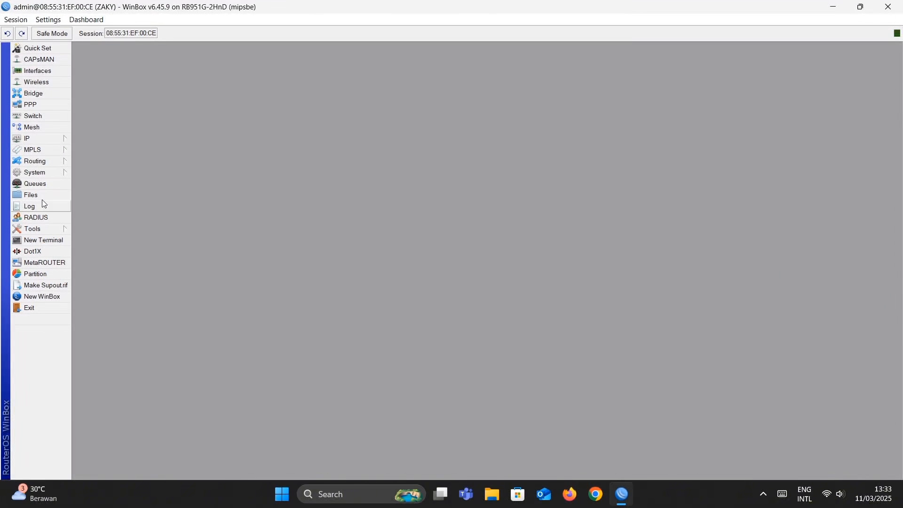
click(47, 172)
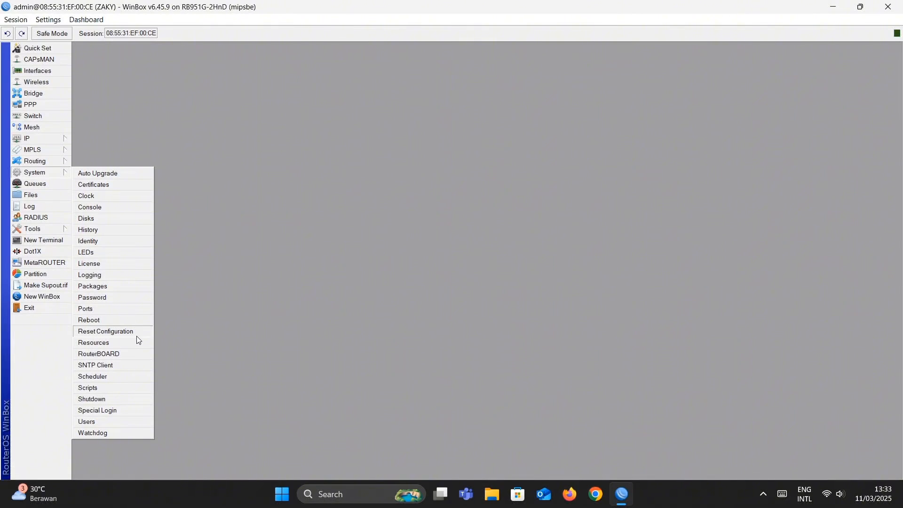
click(253, 182)
click(41, 150)
click(42, 138)
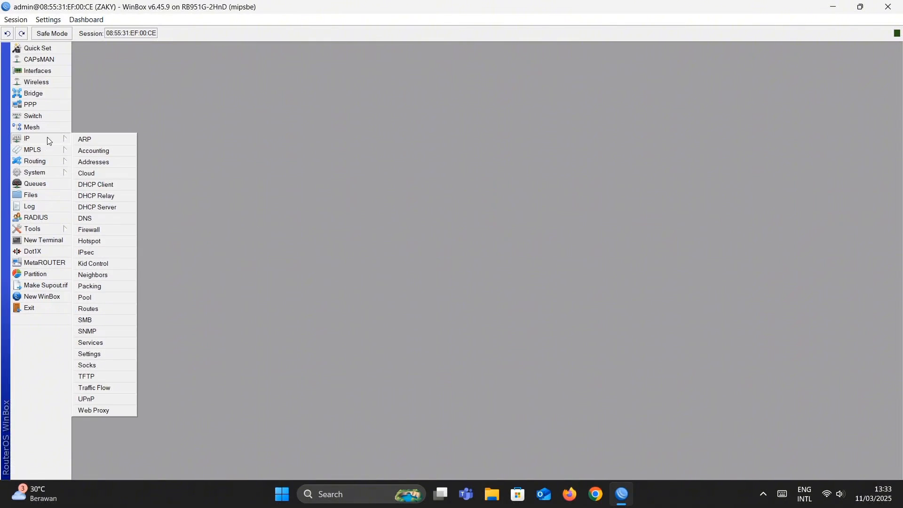
click(87, 163)
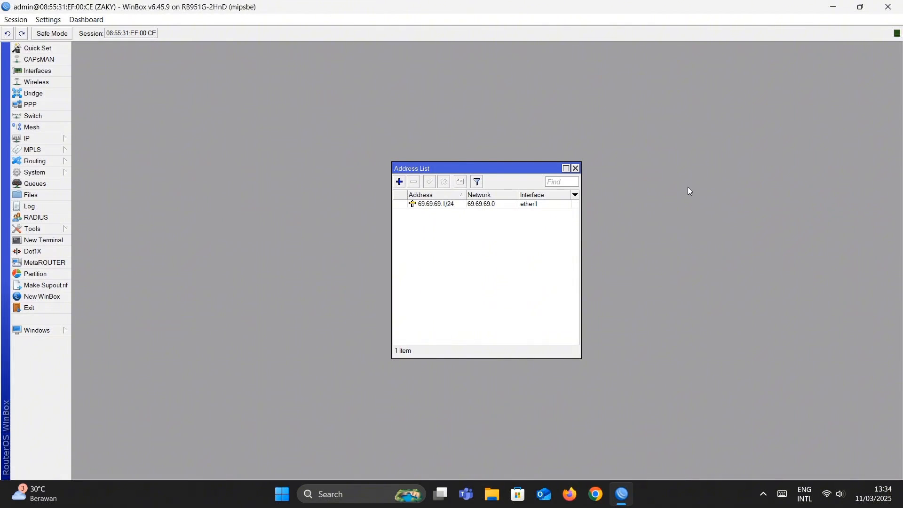
click(575, 169)
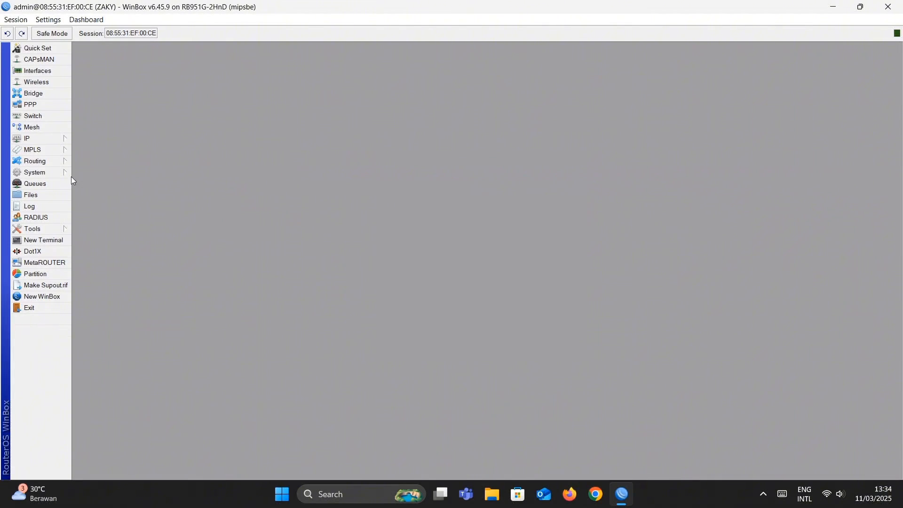
Reset the router's configuration and confirm the reset
click(35, 172)
click(145, 330)
click(467, 264)
click(450, 280)
click(547, 239)
click(504, 256)
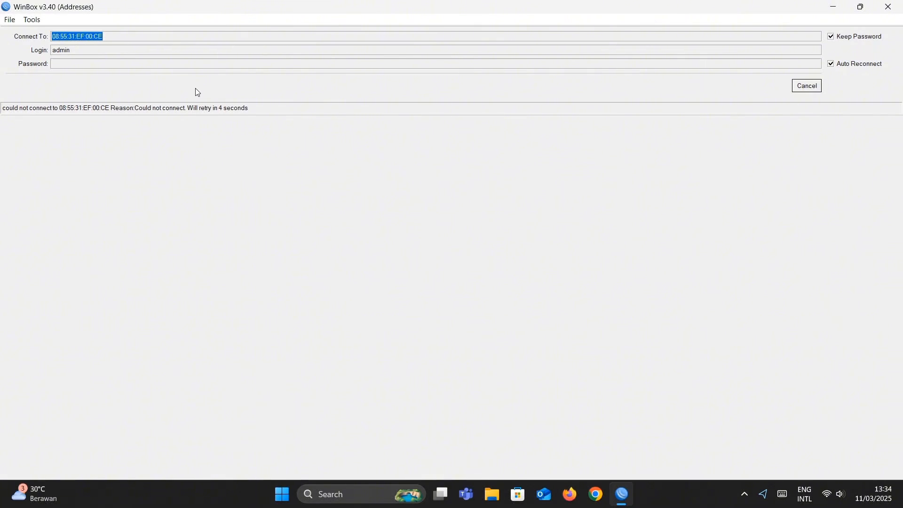
Cancel the automatic reconnection, refresh the neighbor list and log in to the reset MikroTik router as admin
click(802, 91)
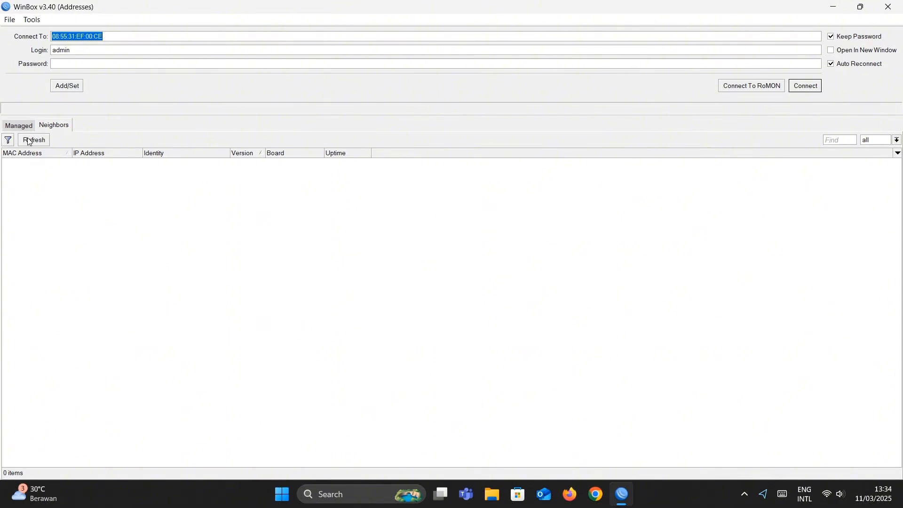
click(29, 141)
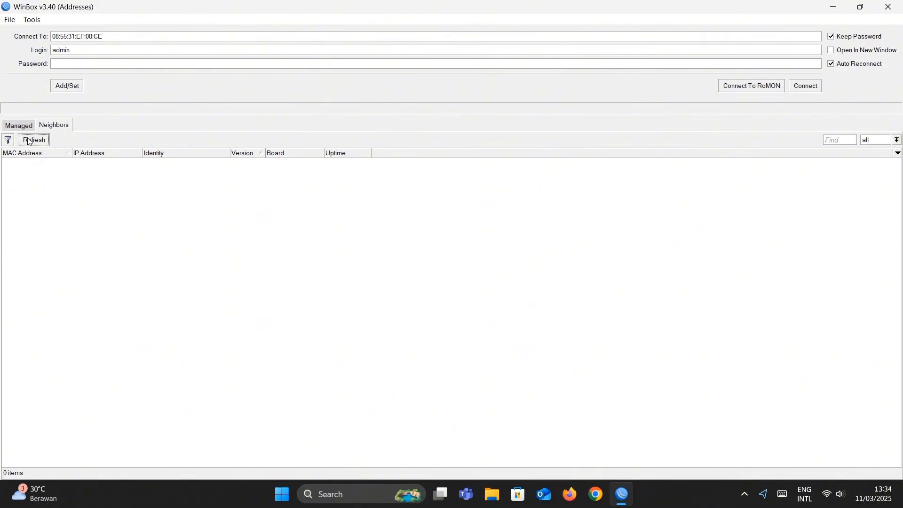
click(39, 165)
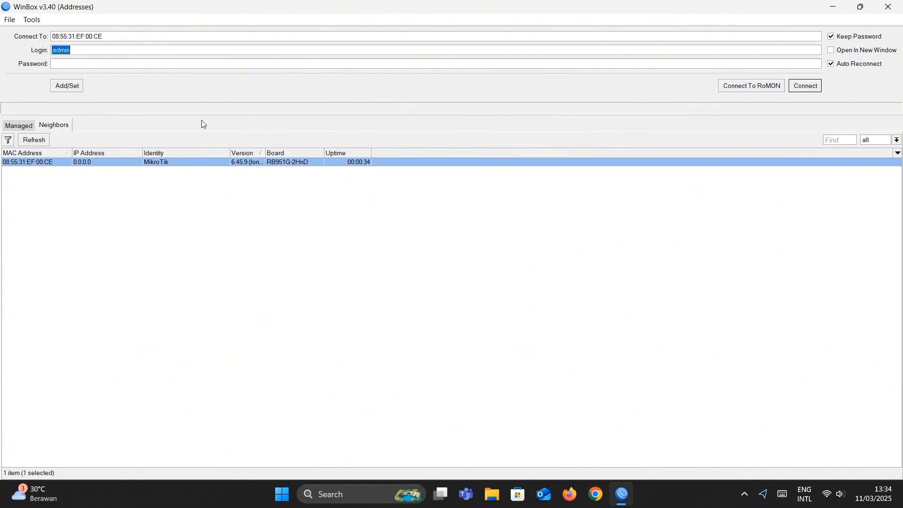
click(819, 90)
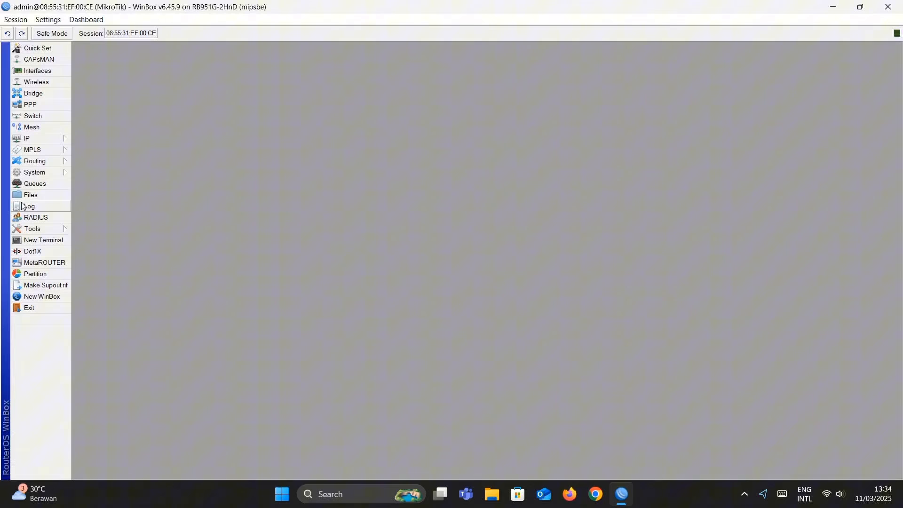
Set the router's identity to R1 Kelompok1
click(29, 173)
click(100, 242)
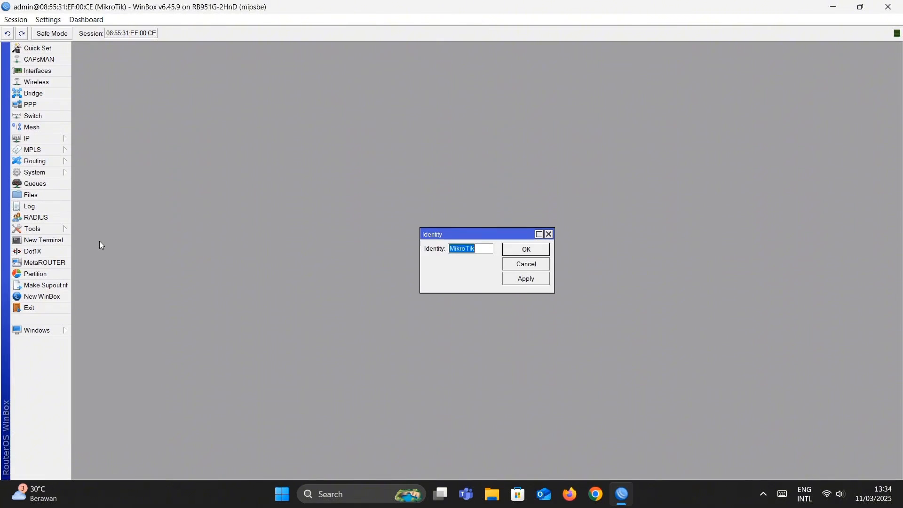
text(r)
key(BackSpace)
key(BackSpace)
text(R1 Kelompok1)
click(520, 251)
Add the IP address 10.10.10.1/24 to interface ether1
click(33, 139)
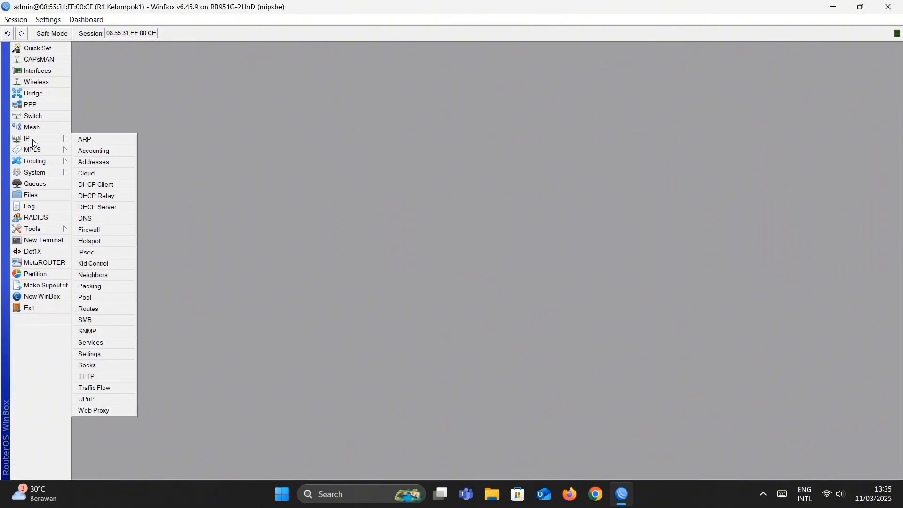
click(98, 161)
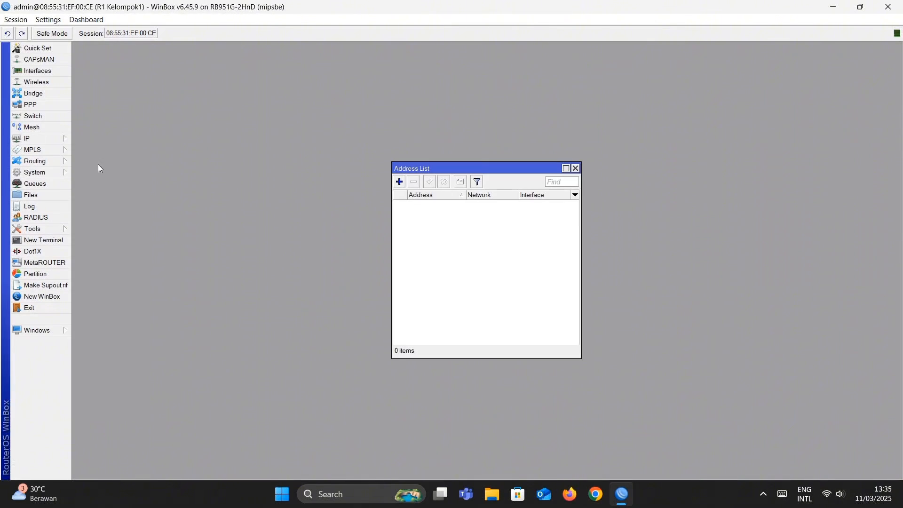
click(399, 182)
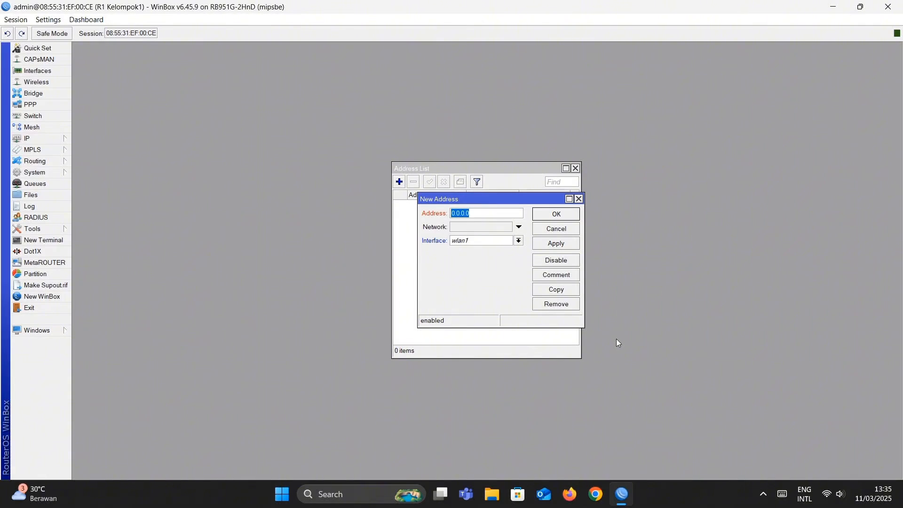
text(10.10.10.1/)
text(24)
click(518, 242)
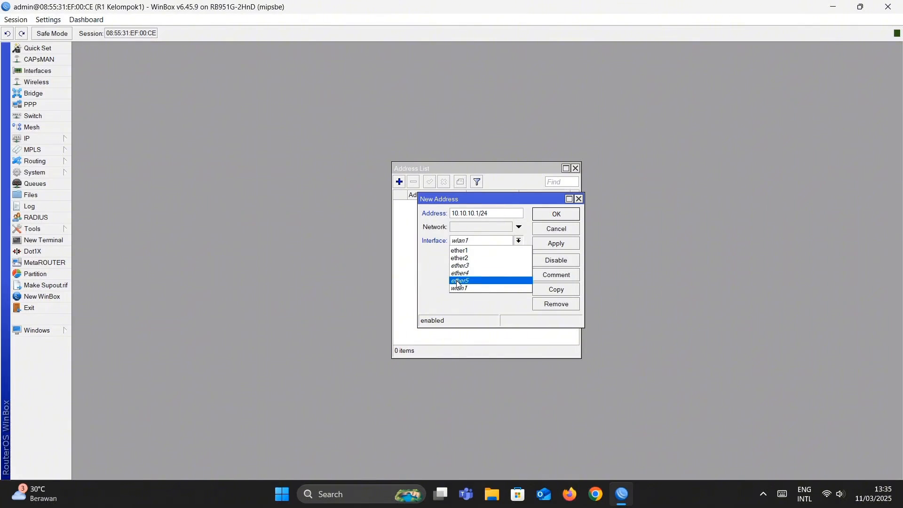
click(459, 250)
click(548, 216)
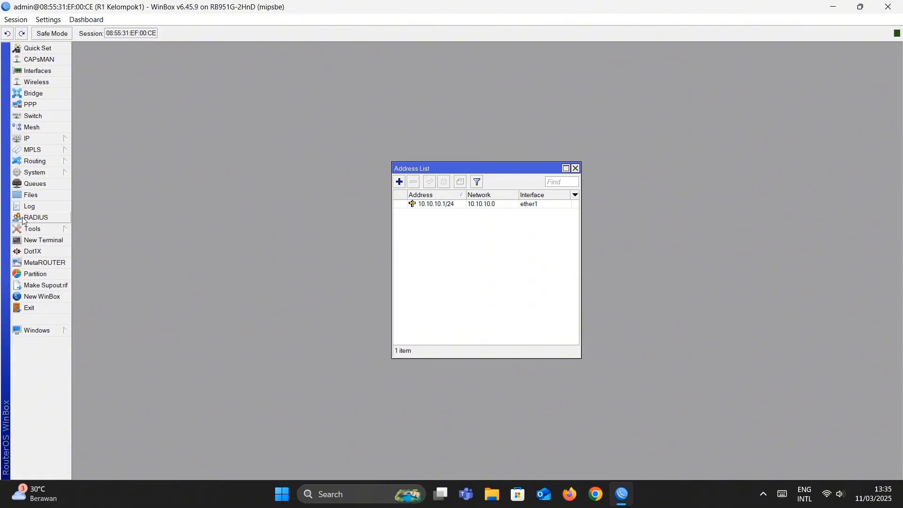
click(42, 138)
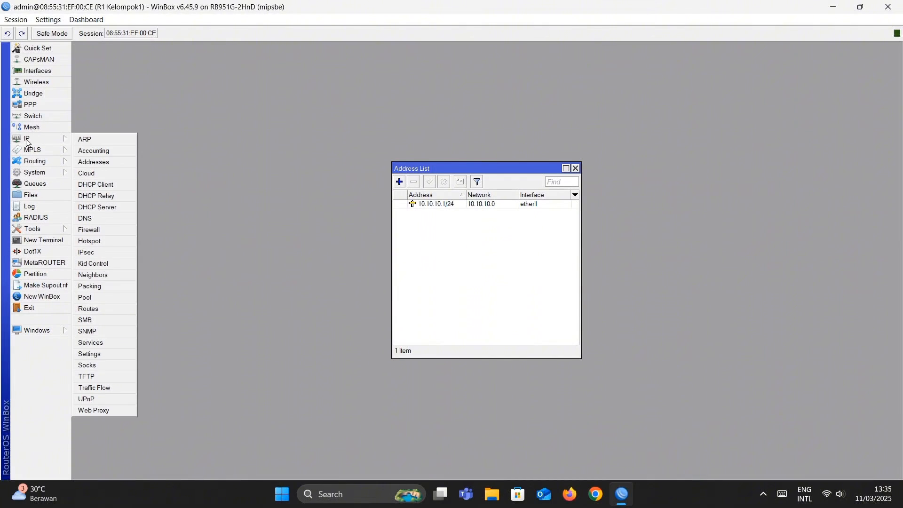
click(44, 240)
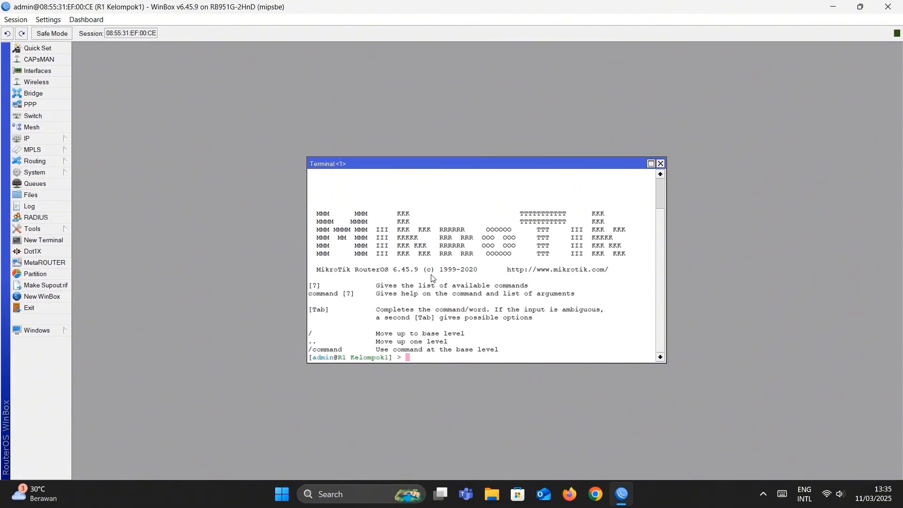
text(/ip route add dst-address)
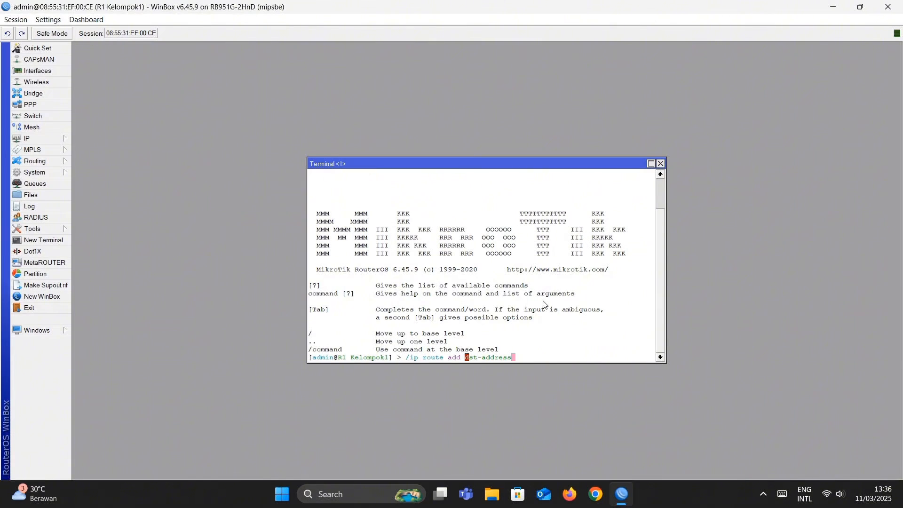
text(=192.168)
text(200.0/)
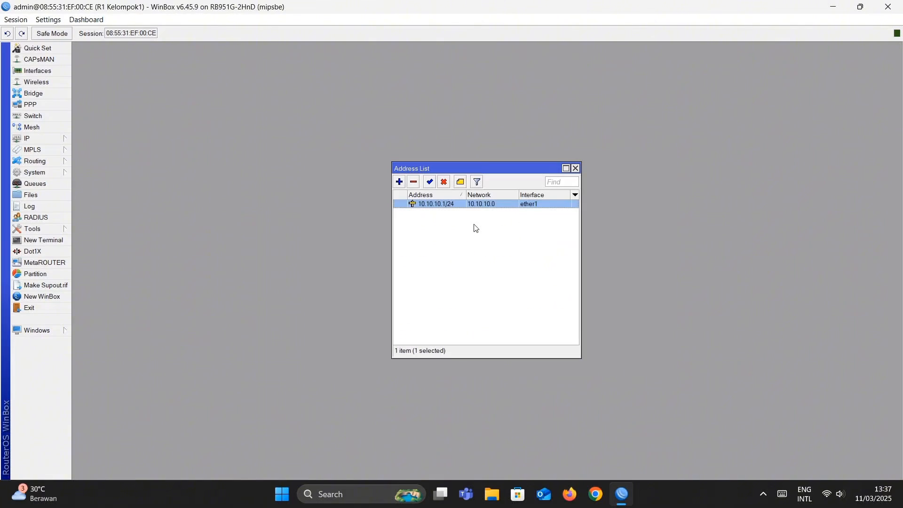
Add the IP address 192.168.100.1/24 to interface ether2
click(399, 182)
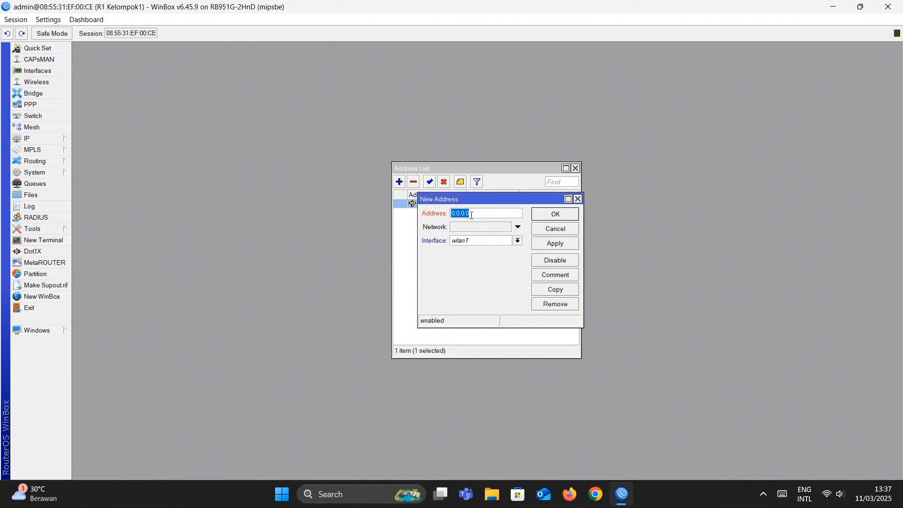
text(192.168.100.1/24)
click(517, 241)
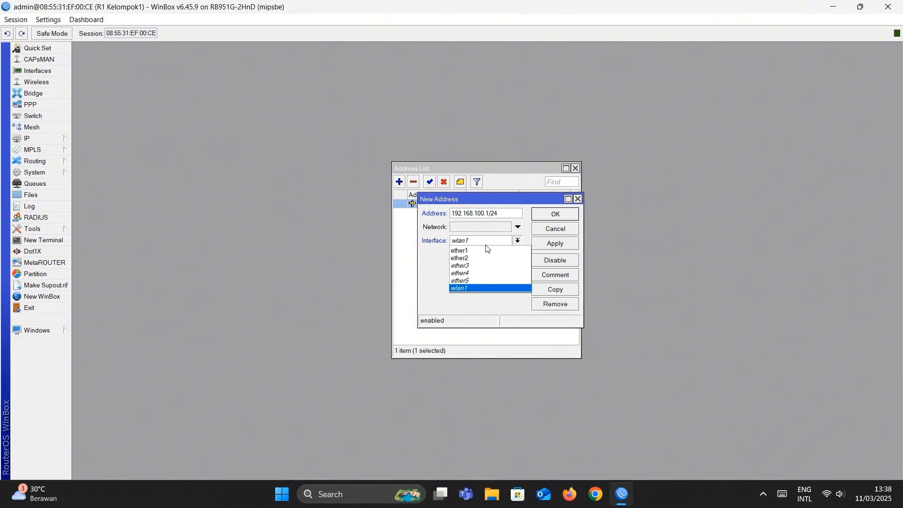
click(475, 257)
click(551, 245)
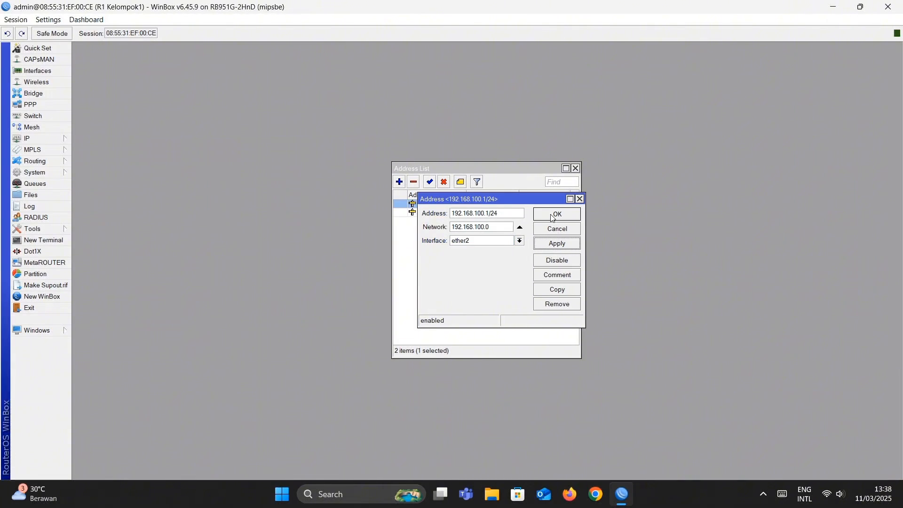
click(554, 215)
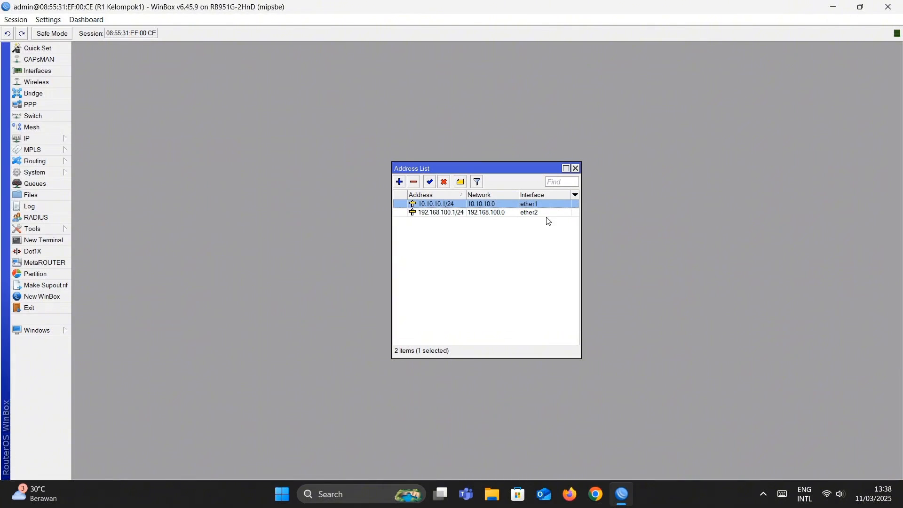
Add a static route from the terminal to 192.168.200.0/24 through gateway 10.10.10.2
click(40, 244)
text(/ip ro)
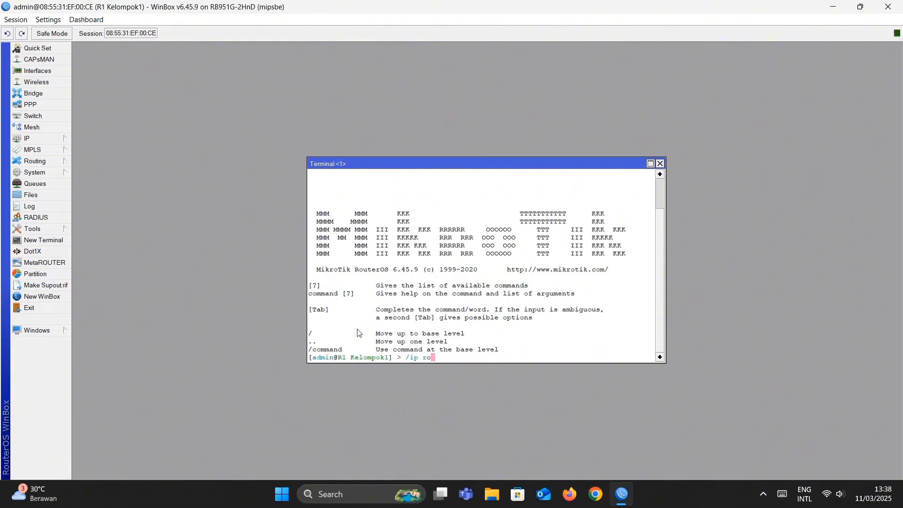
text(ute )
text(q)
text(dd-)
key(BackSpace)
text(dsr)
key(BackSpace)
text(t-addreess)
key(BackSpace)
key(BackSpace)
key(BackSpace)
text(ss=192.168.)
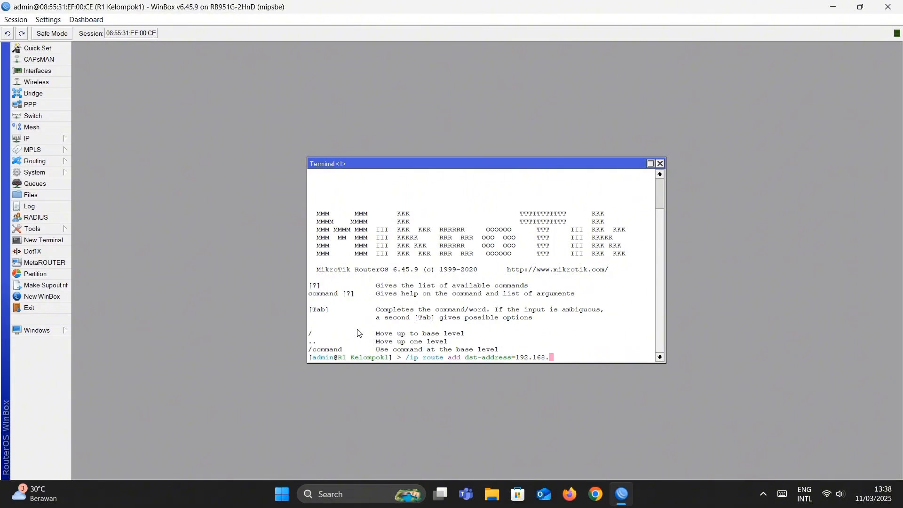
text(200.0/24 gateway=10.10.10)
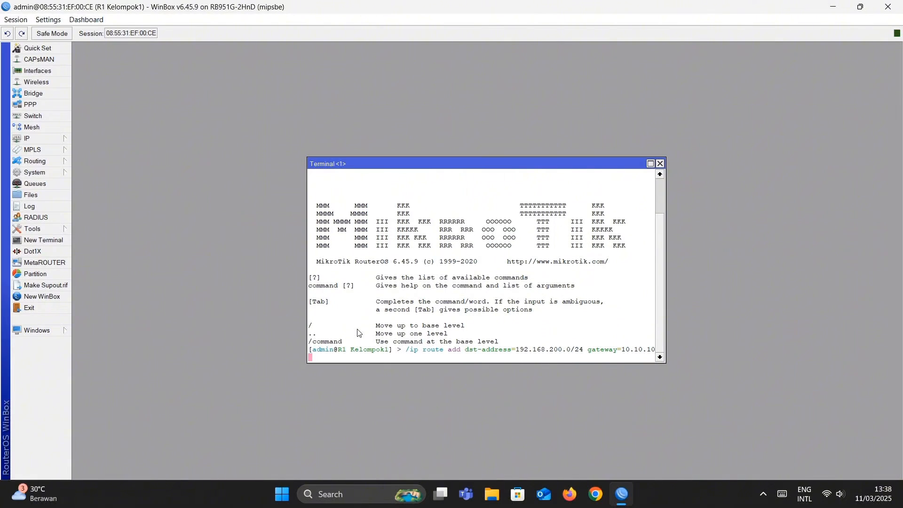
text(.2)
key(Return)
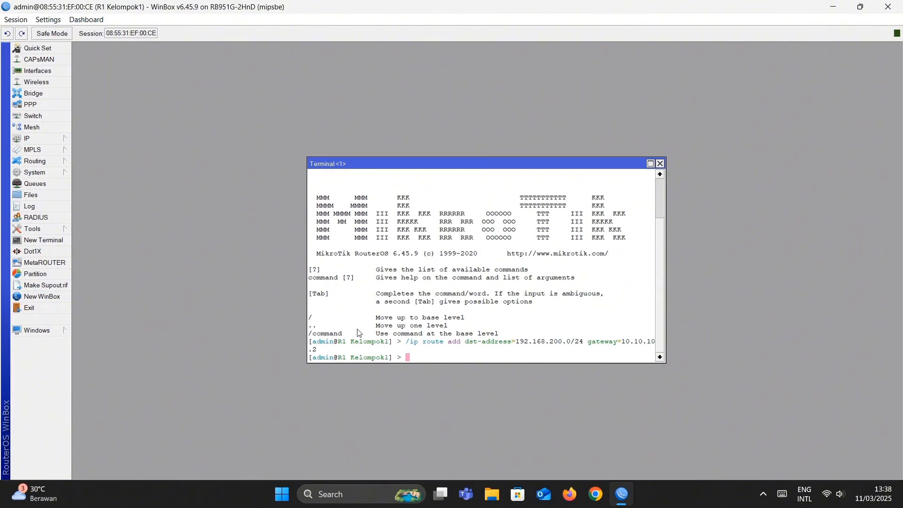
Reuse the previous route command to add a static route to 192.168.50.0/24 through gateway 10.10.10.2, and close the terminal and address list
key(Up)
key(Left)
key(Left)
key(Left)
key(Left)
key(Left)
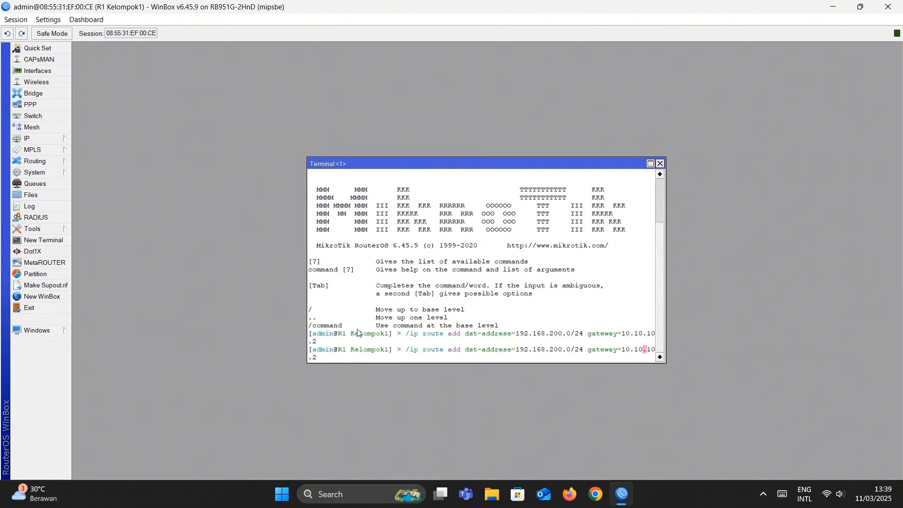
key(Left)
key(Left)
key(Left)
key(Left)
key(Left)
key(Left)
key(Left)
key(Left)
key(Left)
key(Left)
key(Left)
key(Left)
key(Left)
key(Left)
key(Left)
key(Left)
key(Left)
key(Left)
key(Left)
key(Left)
key(BackSpace)
key(BackSpace)
key(Right)
key(BackSpace)
text(50)
key(Return)
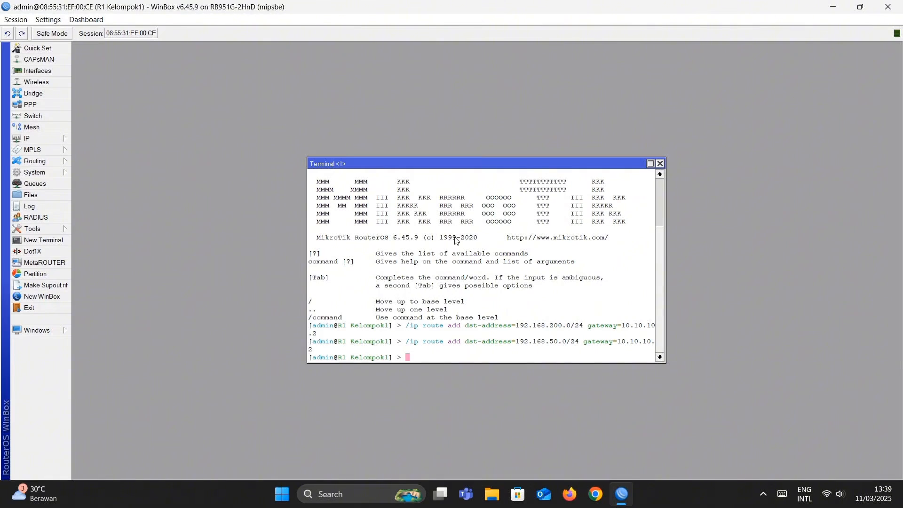
click(660, 163)
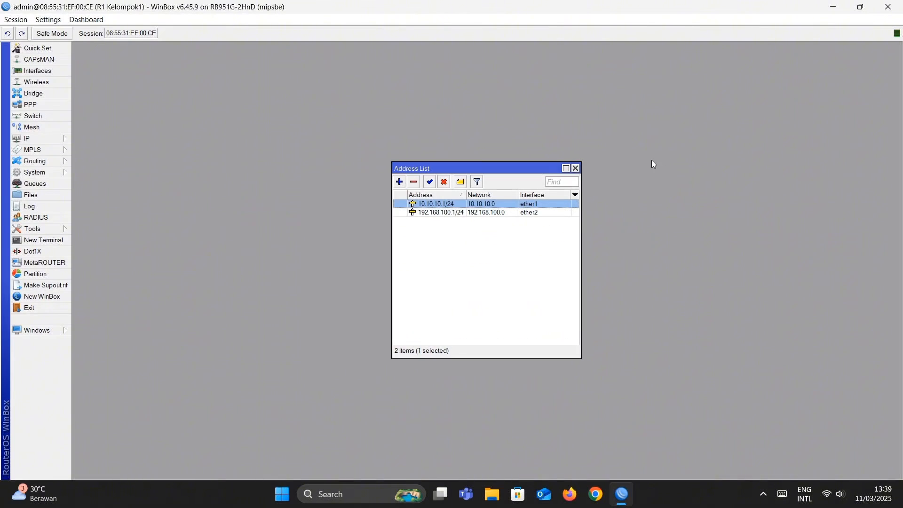
click(575, 168)
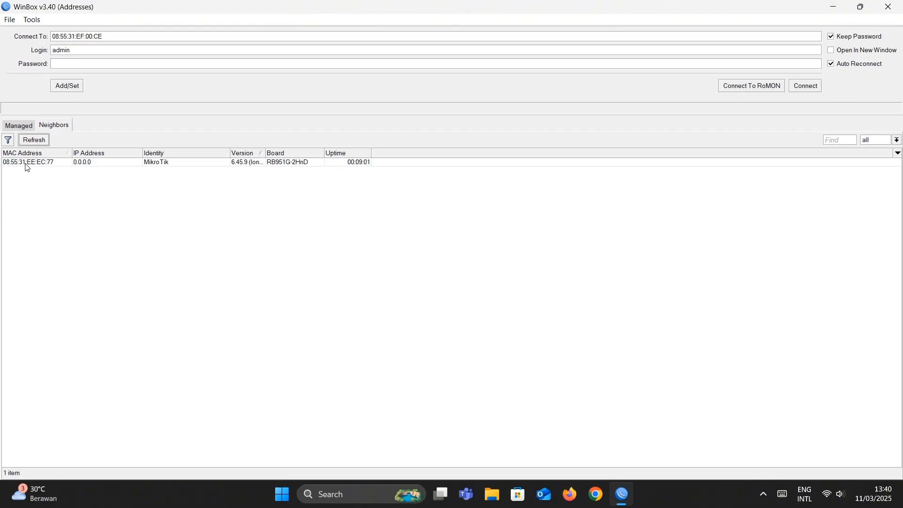
Connect as admin to the neighbor router with MAC address 08:55:31:EE:EC:77 and maximize its window
click(26, 163)
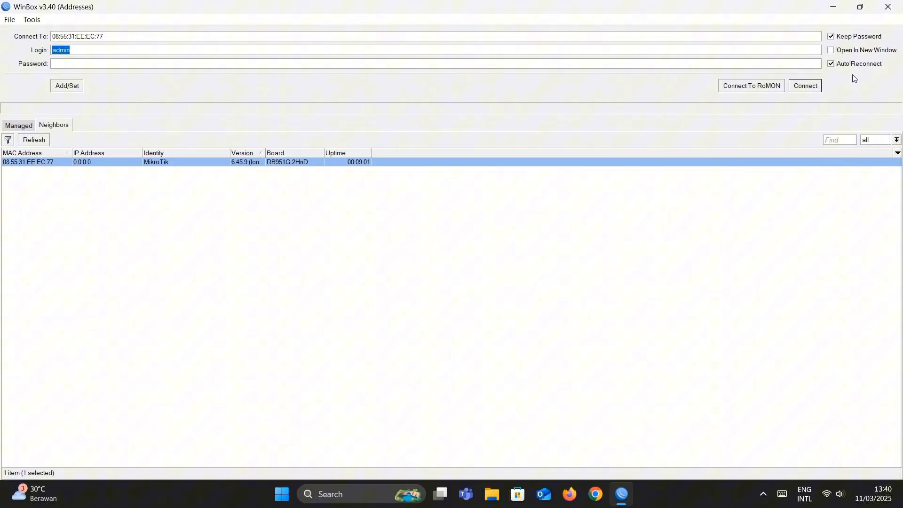
click(801, 87)
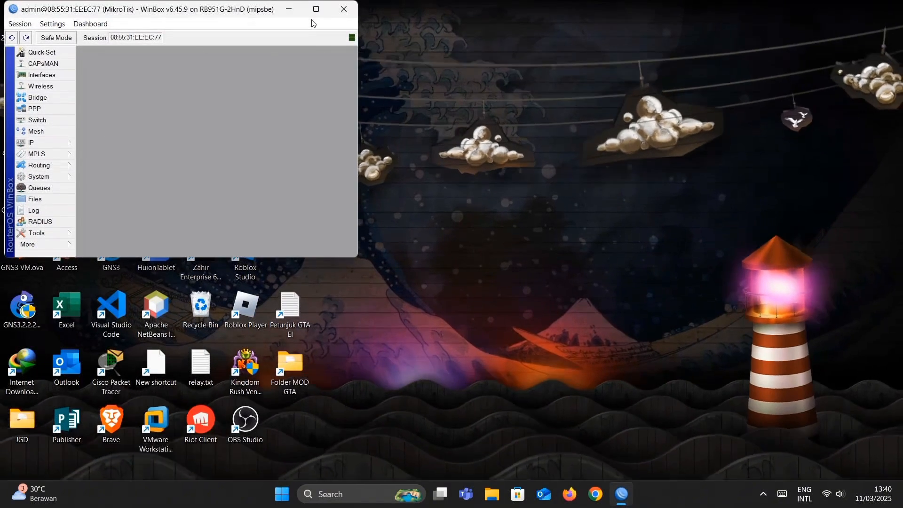
click(312, 15)
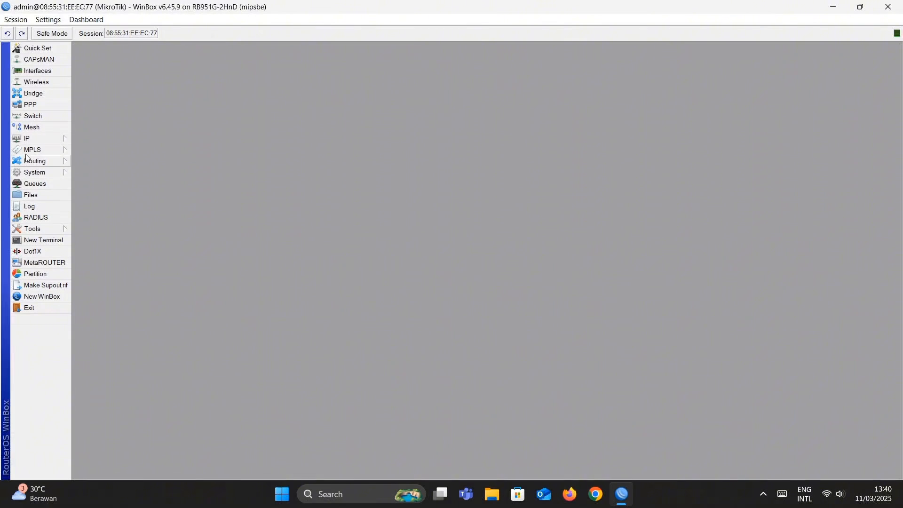
Set the router's system identity to R2 Kelompok1
click(42, 172)
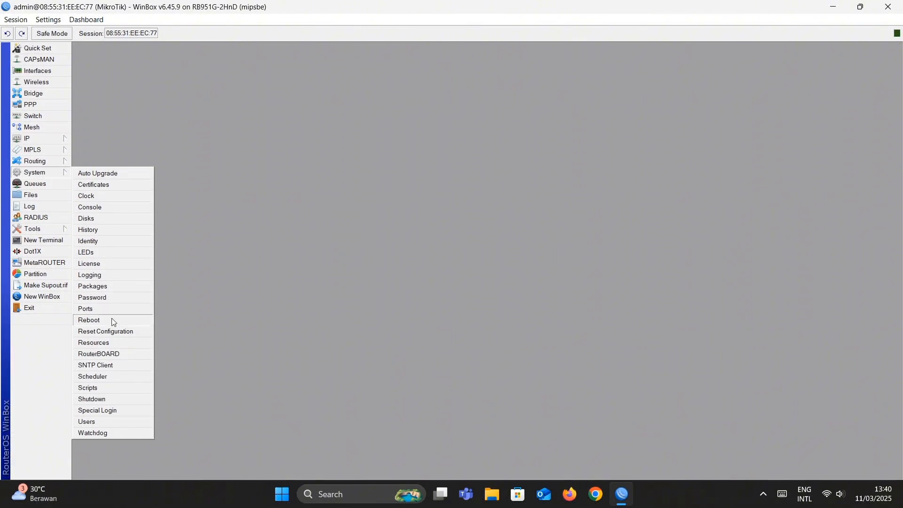
click(96, 240)
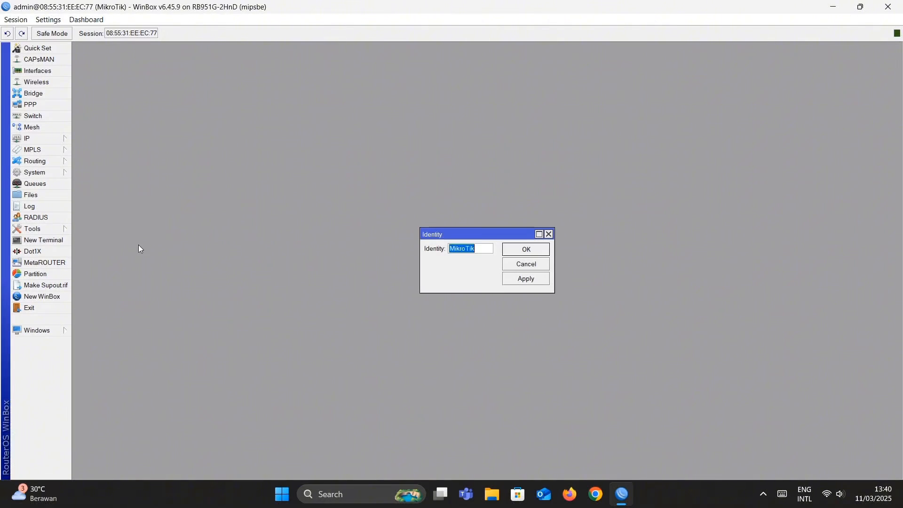
text(R2 Kelompok1)
click(505, 249)
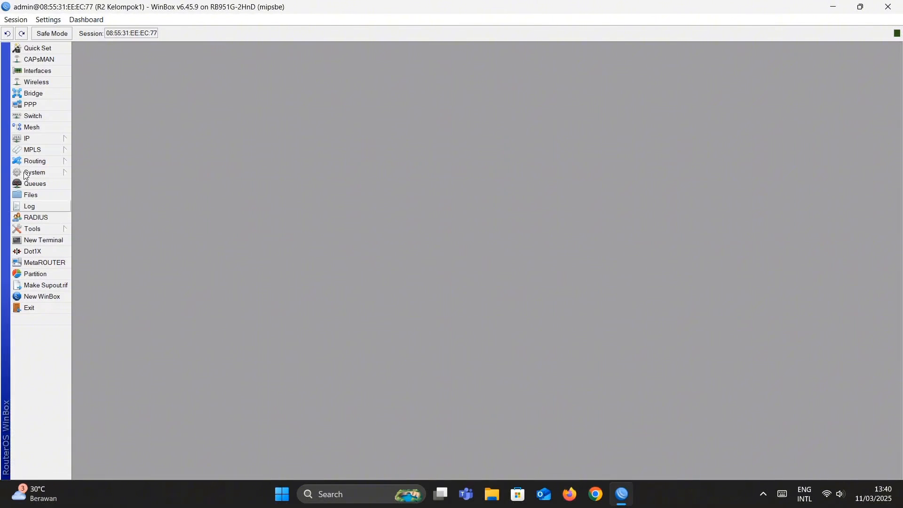
Add the IP address 10.10.10.2/24 to interface ether1 on R2 Kelompok1
click(17, 137)
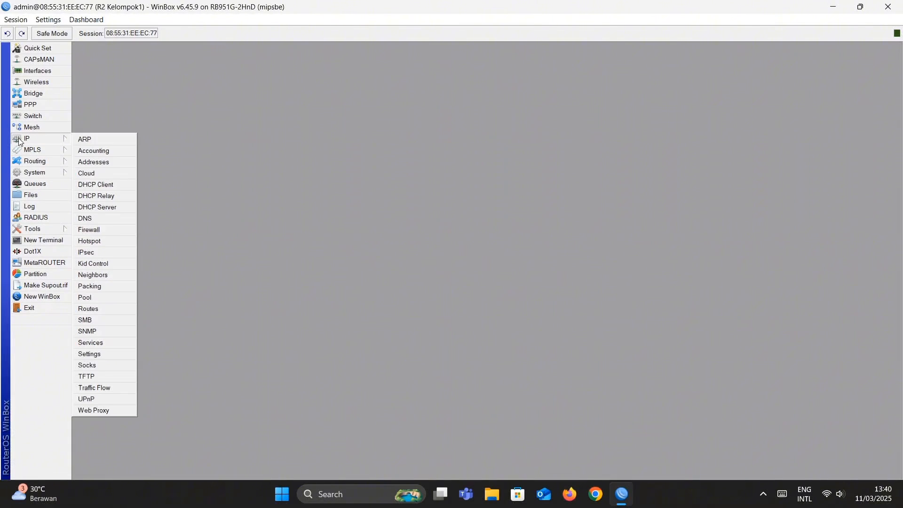
click(122, 164)
click(400, 184)
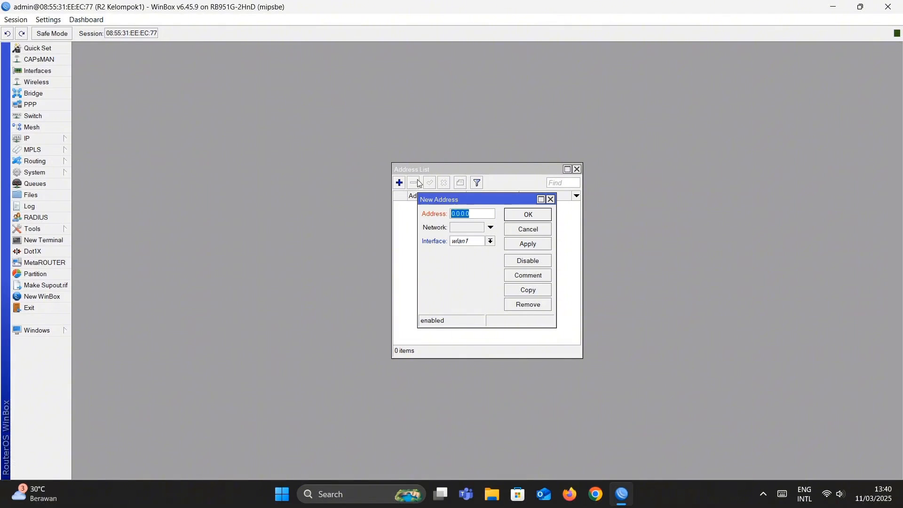
text(192)
key(BackSpace)
key(BackSpace)
key(BackSpace)
text(10.10.10.2/24)
click(490, 242)
click(473, 251)
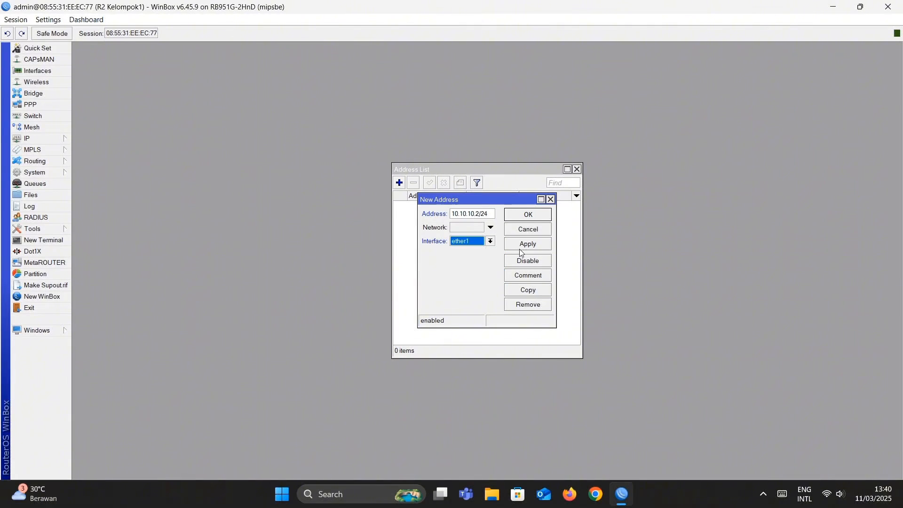
click(522, 245)
click(557, 214)
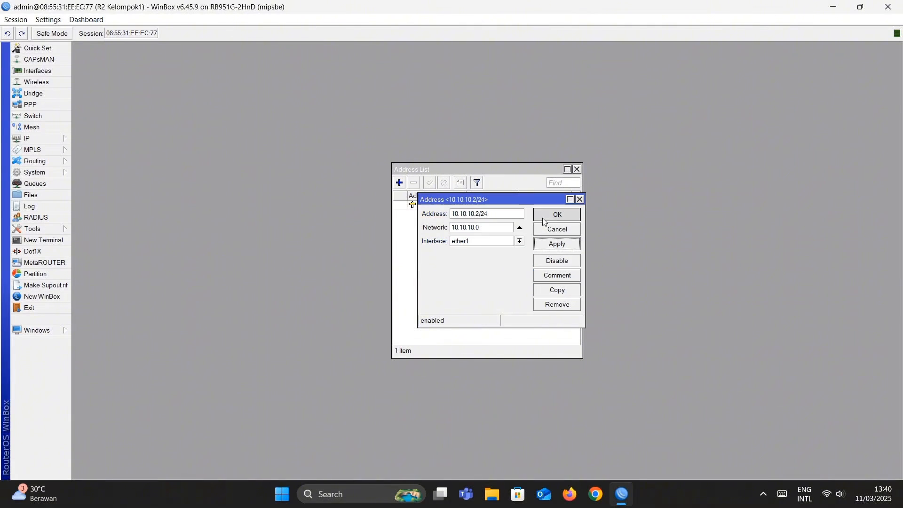
Add the IP address 11.11.11.1/24 to interface ether2
click(400, 184)
text(11.11.11)
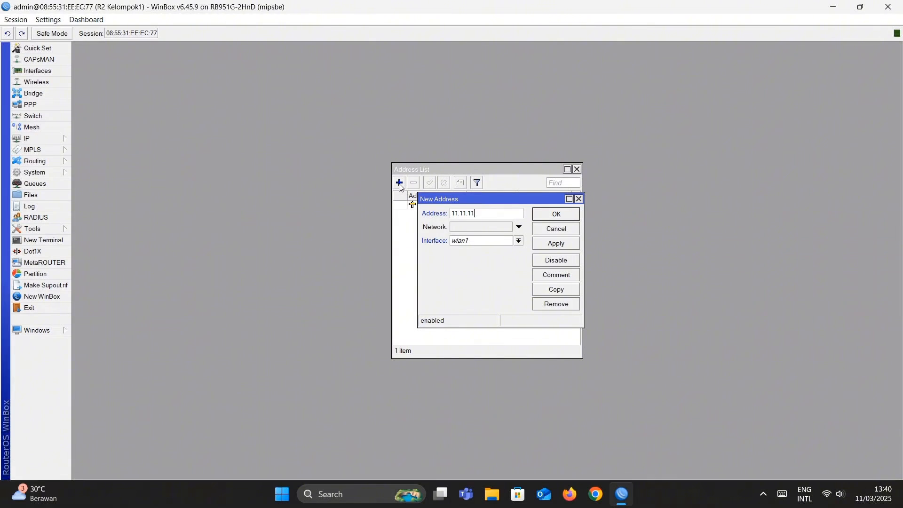
text(.1/24)
click(519, 242)
click(497, 257)
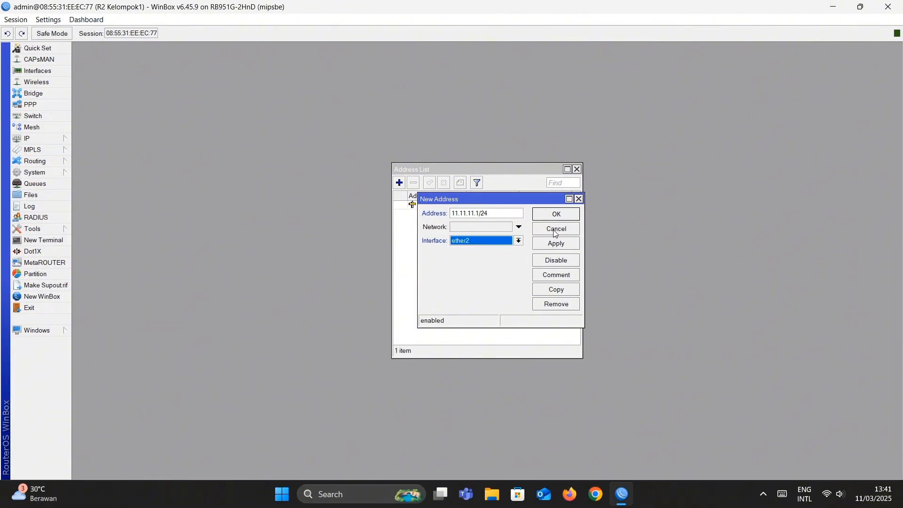
click(548, 247)
click(558, 214)
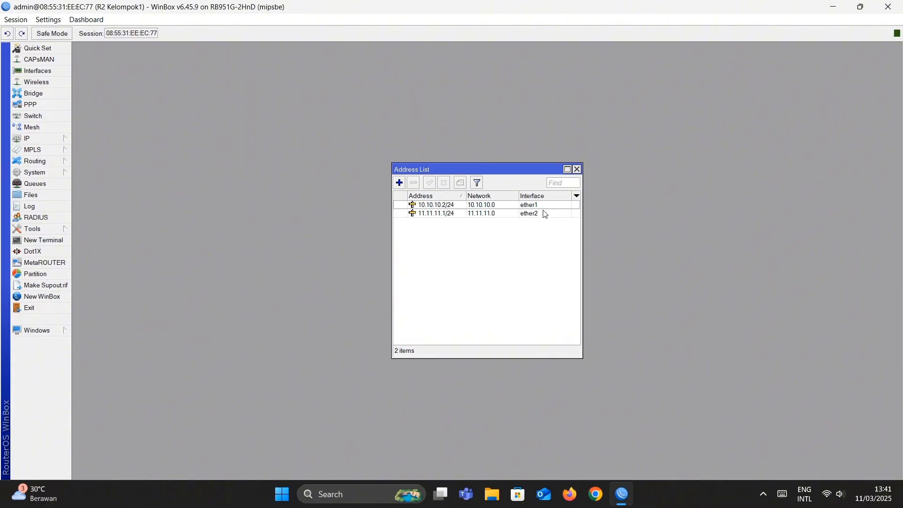
Add the IP address 192.168.200.1/24 to interface ether3
click(400, 184)
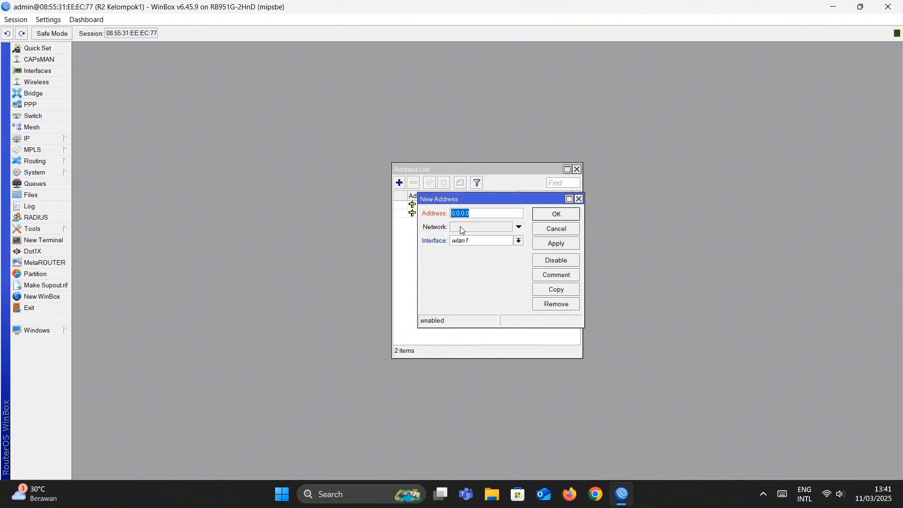
text(192.168.200.1/24)
click(518, 240)
click(485, 266)
click(552, 243)
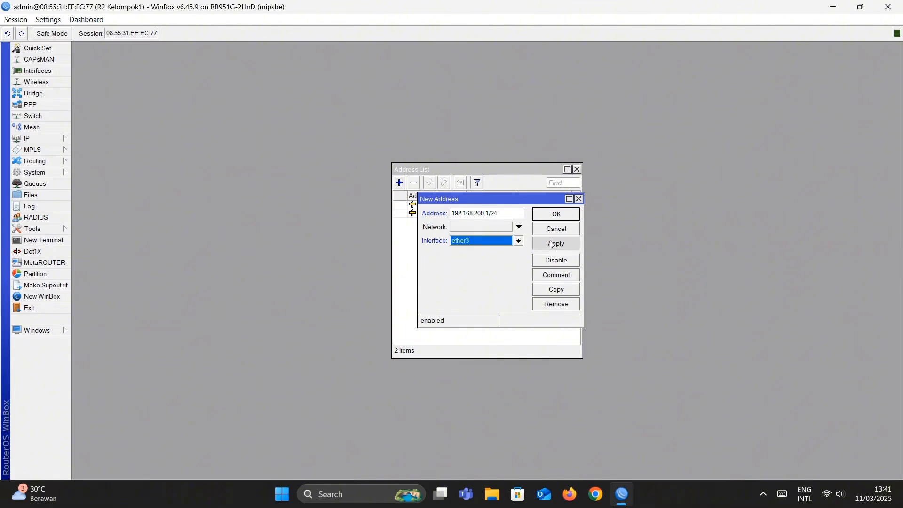
click(555, 215)
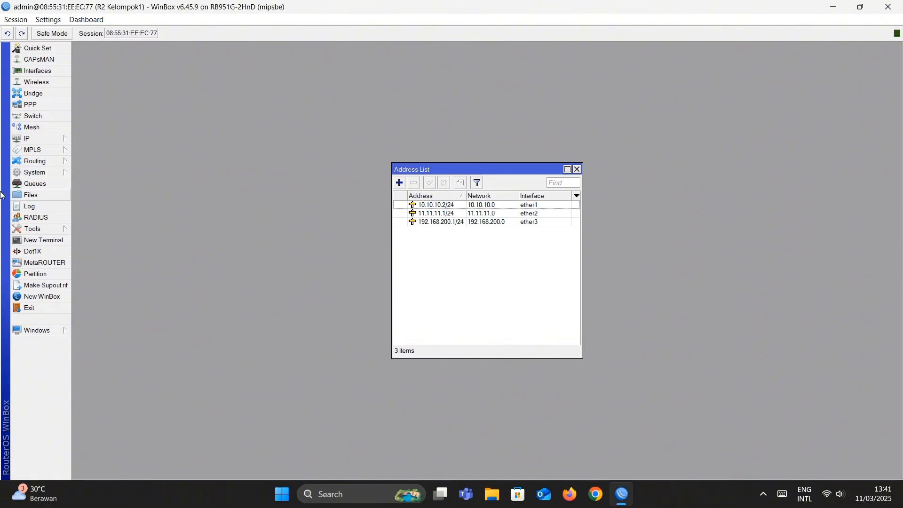
Add a static route from the terminal to 192.168.100.0/24 through gateway 10.10.10.1
click(47, 240)
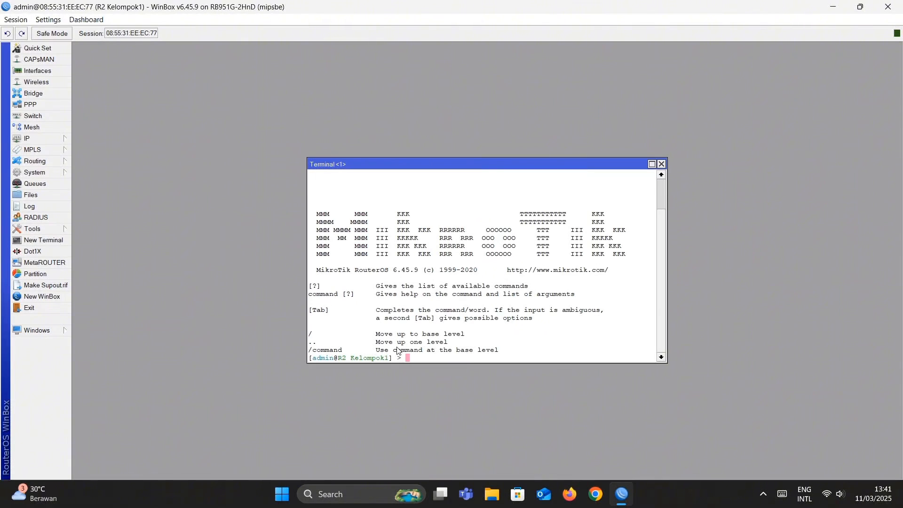
text(/)
text(ip rout)
key(Tab)
text(add)
text(dst-address)
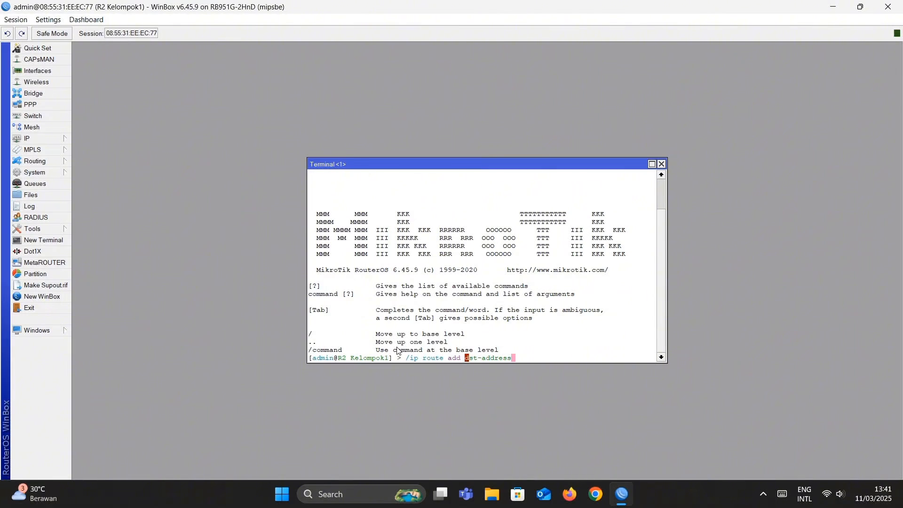
text(=192.168.100.0/24 gatewa)
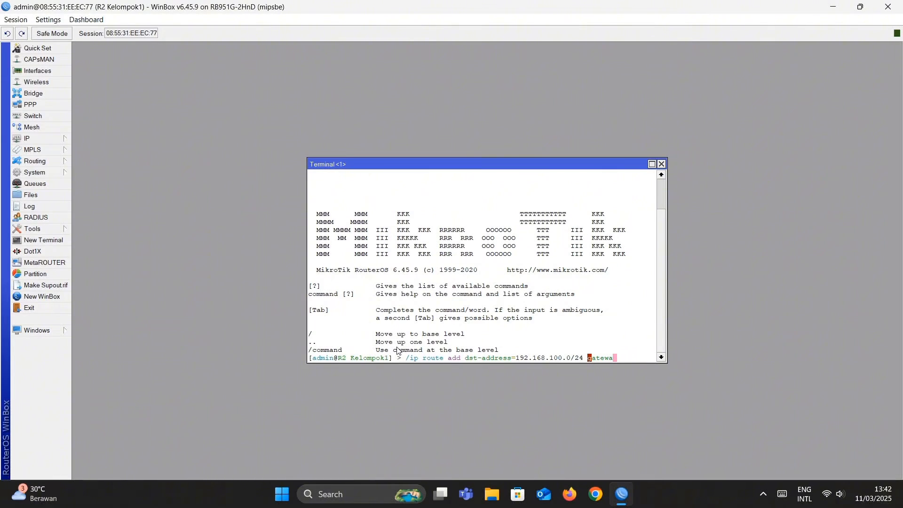
text(y=10.10.10.1)
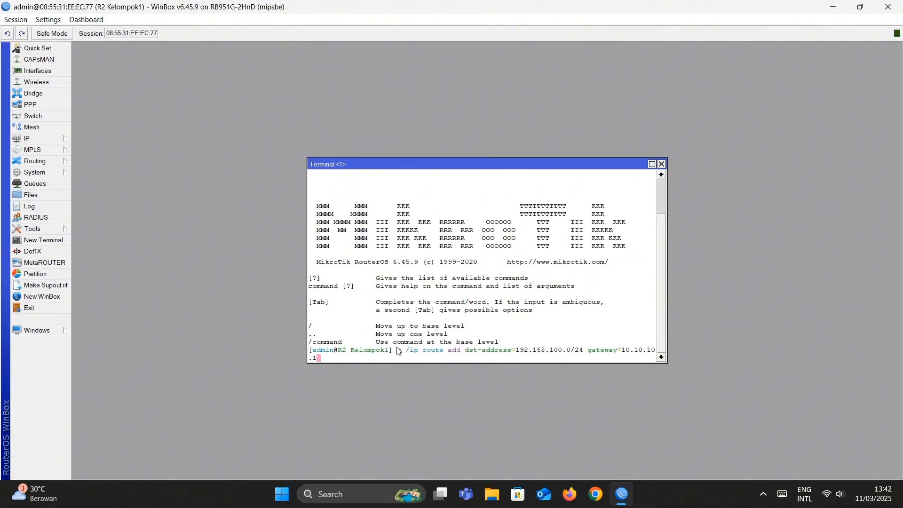
key(Return)
Recall the previous route command and change its destination address to 192.168.50.0/24
key(Up)
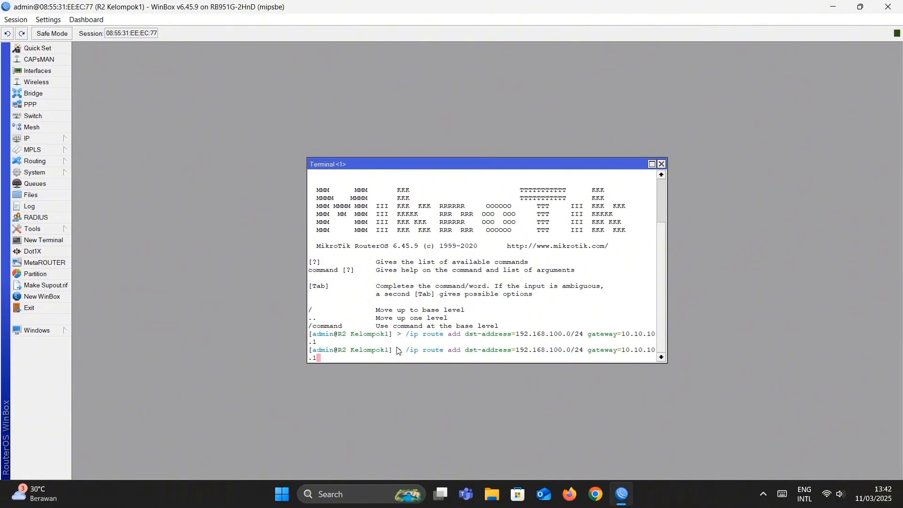
key(Left)
key(Left)
key(Left)
key(Left)
key(Left)
key(Left)
key(Left)
key(Left)
key(Left)
key(Left)
key(Left)
key(Left)
key(Left)
key(Left)
key(Left)
key(Left)
key(Left)
key(Left)
key(Left)
key(Left)
key(Left)
key(Left)
key(Left)
key(BackSpace)
key(BackSpace)
key(Delete)
text(50.)
key(BackSpace)
Change the recalled command's gateway to 11.11.11.2, run it, and close the terminal and address list
key(Down)
key(Up)
key(Left)
key(Left)
key(Left)
key(Left)
key(Left)
key(Left)
key(Left)
key(Left)
key(Left)
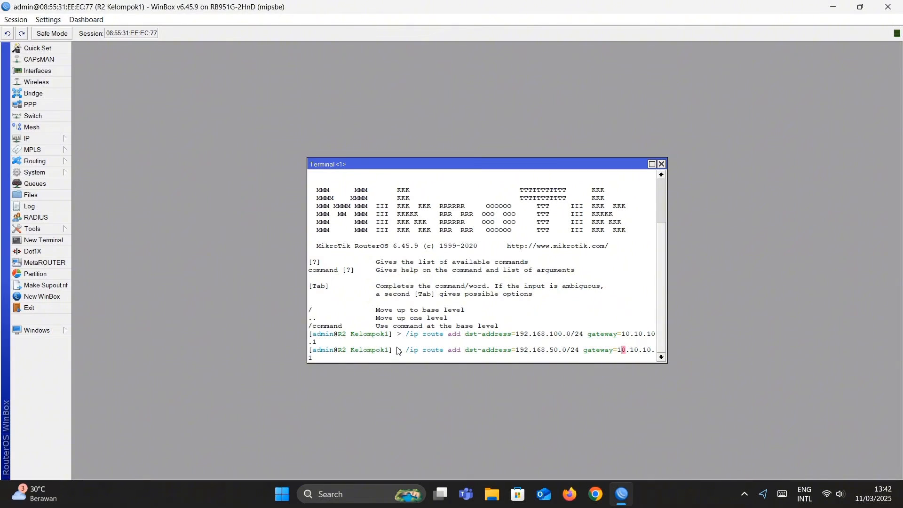
text(1)
key(Delete)
key(Right)
key(Right)
text(1)
key(Delete)
key(Right)
key(Right)
text(1)
key(Delete)
key(Right)
key(Right)
key(BackSpace)
text(2)
key(Return)
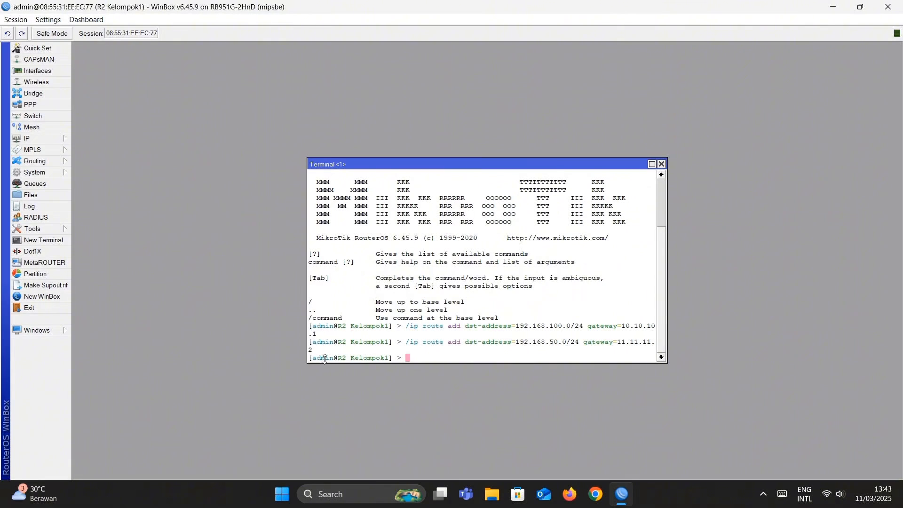
click(662, 164)
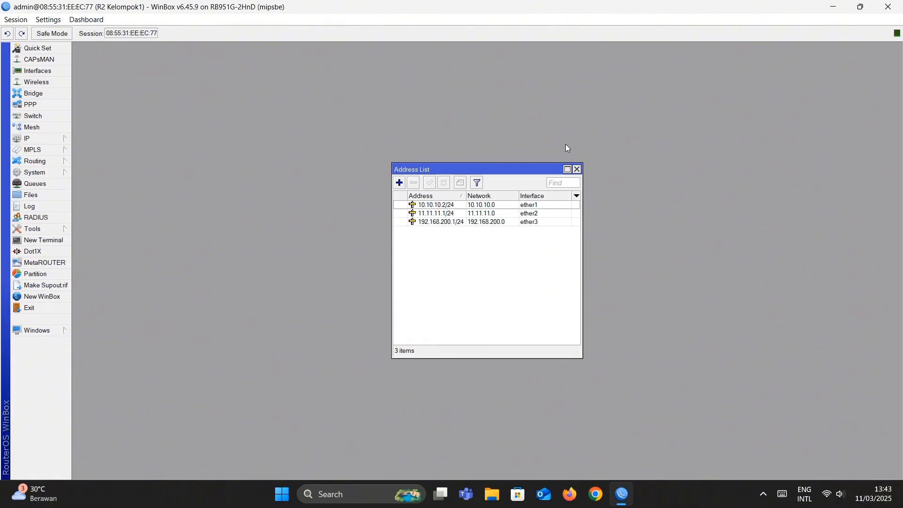
click(578, 169)
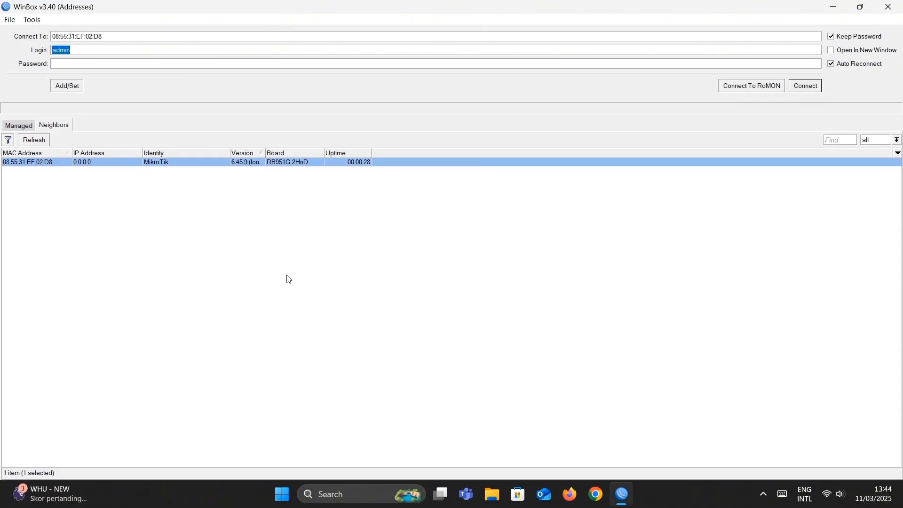
Connect as admin to the neighbor router with MAC address 08:55:31:EF:02:D8
click(22, 190)
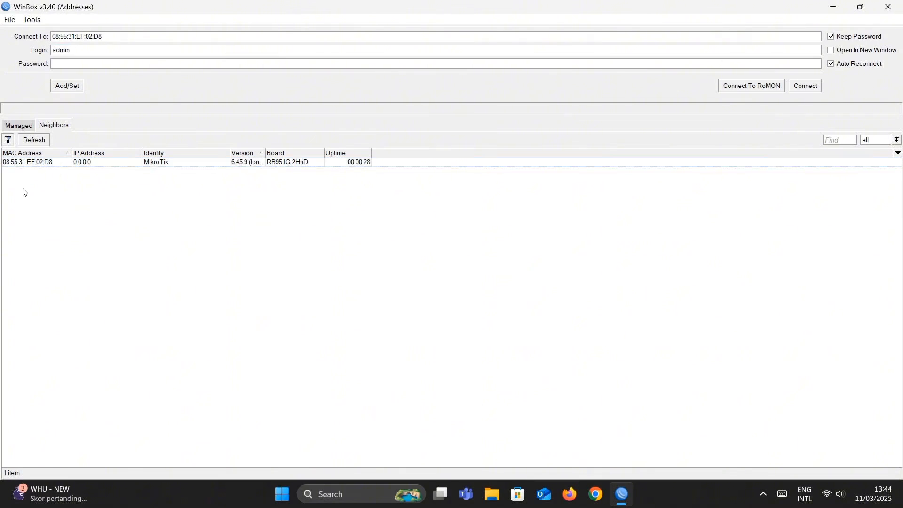
click(24, 164)
click(796, 88)
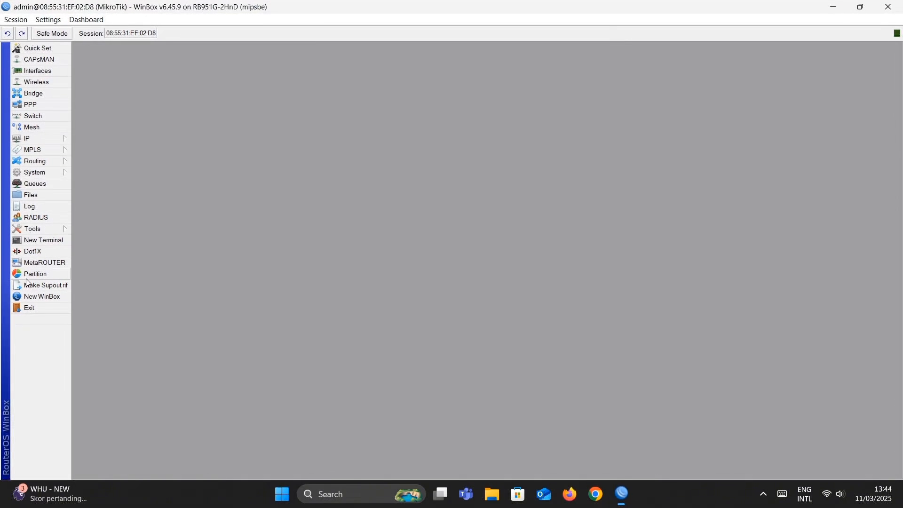
Set the router's system identity to R3 Kelompok1
click(34, 175)
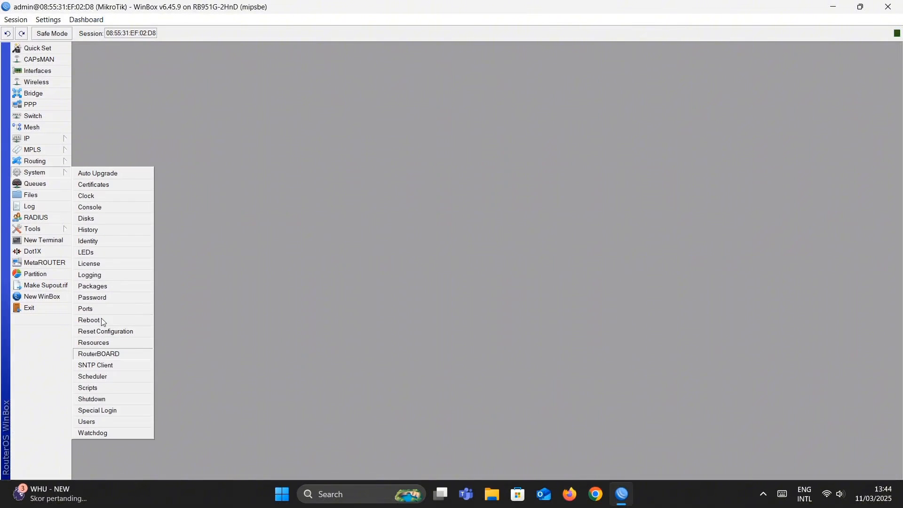
click(100, 244)
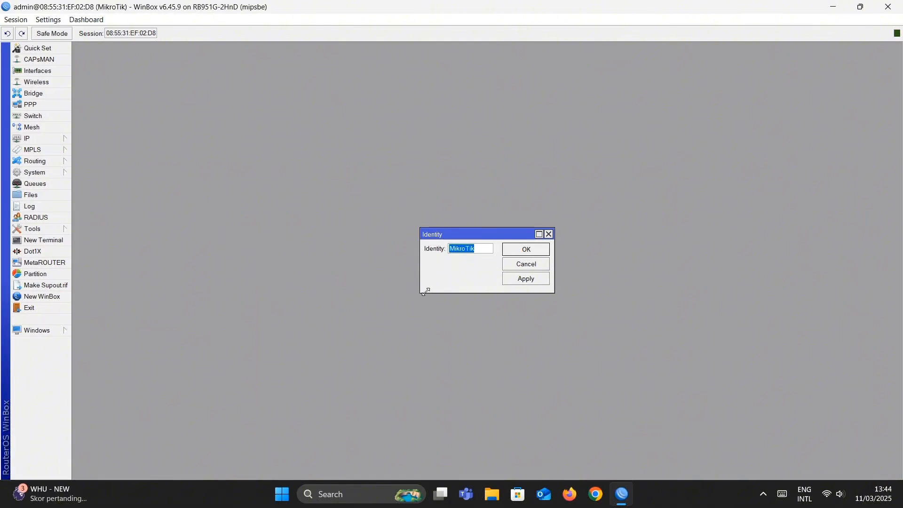
text(R3 Kelomk)
key(BackSpace)
text(pok1)
click(523, 279)
click(527, 250)
Add the IP address 11.11.11.2/24 to interface ether1 on R3 Kelompok1
click(28, 138)
click(85, 162)
click(399, 183)
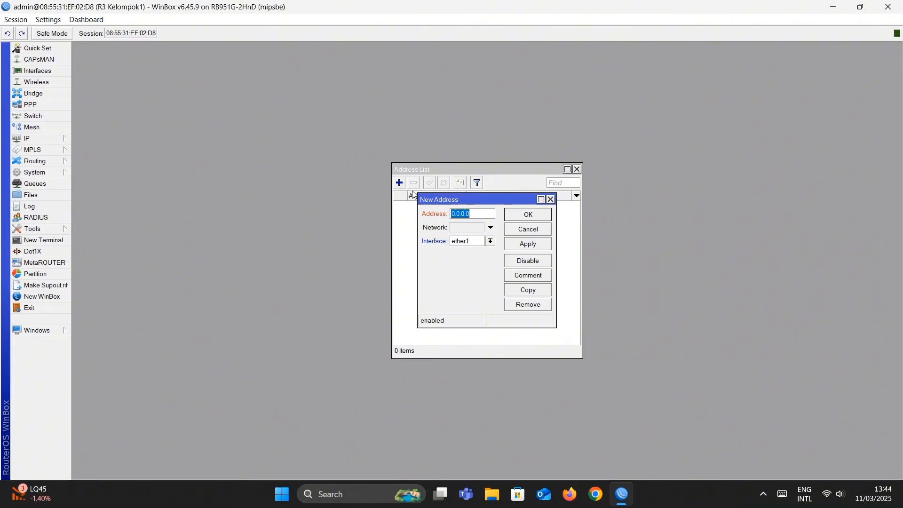
text(11.11.11.2/24)
click(527, 244)
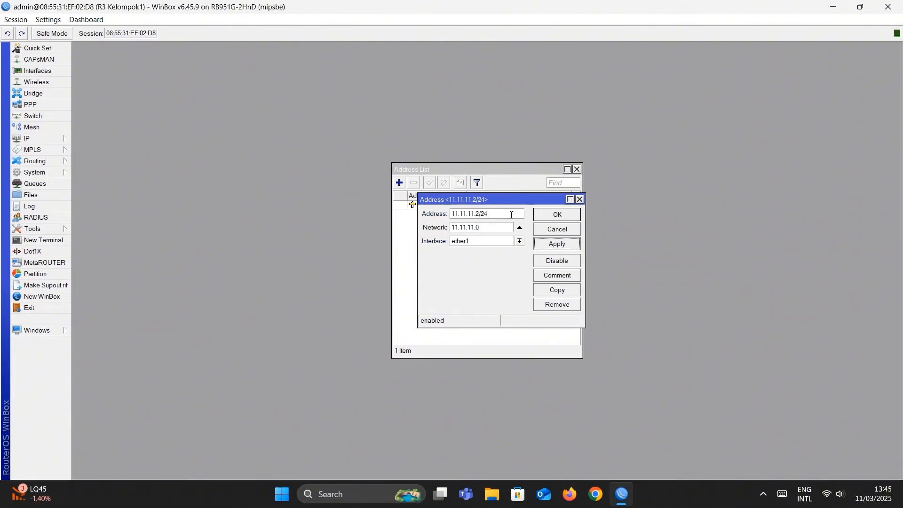
key(Return)
Add the IP address 192.168.50.1/24 to interface ether2
click(400, 183)
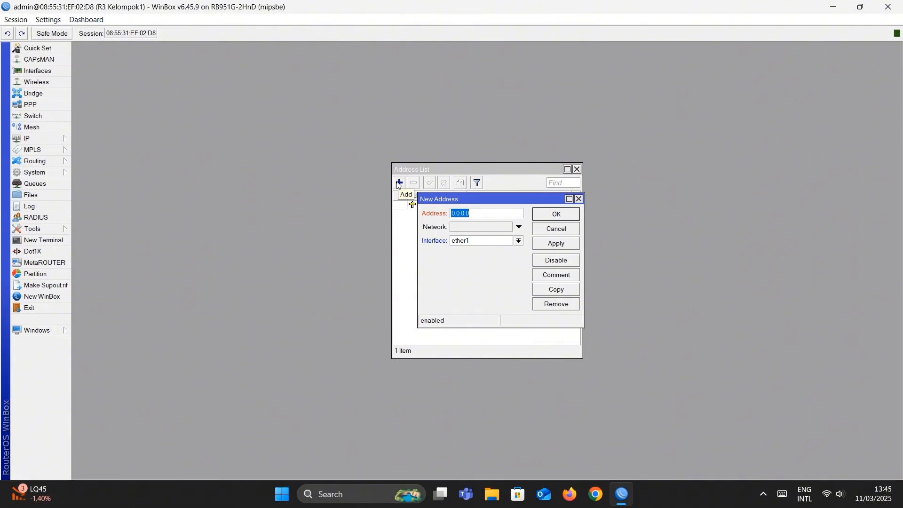
text(192.168.50.1/24)
click(518, 241)
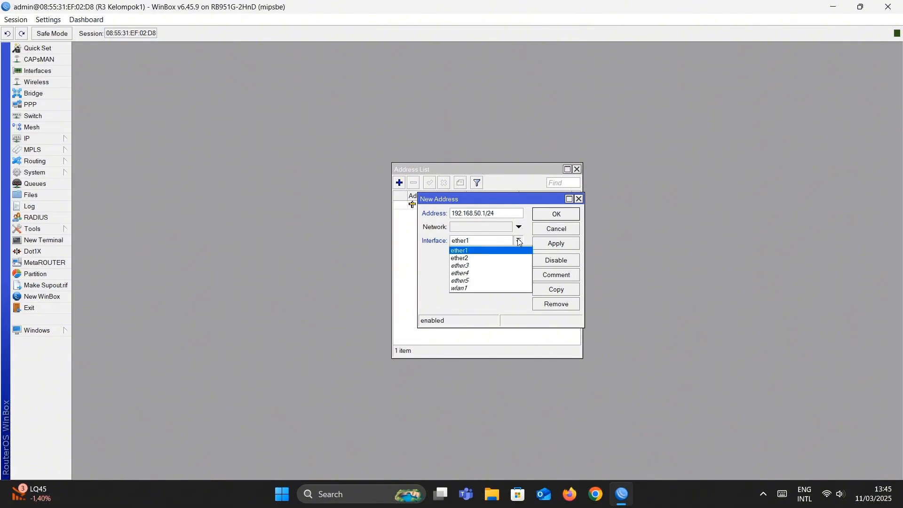
click(496, 258)
click(556, 214)
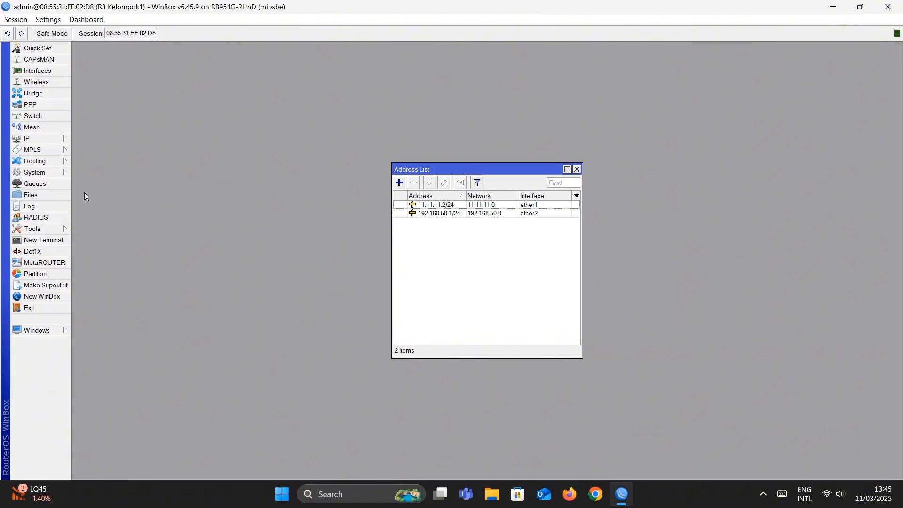
In a terminal on R3 Kelompok1, add a static route to 192.168.100.0/24 through gateway 11.11.11.1
click(44, 240)
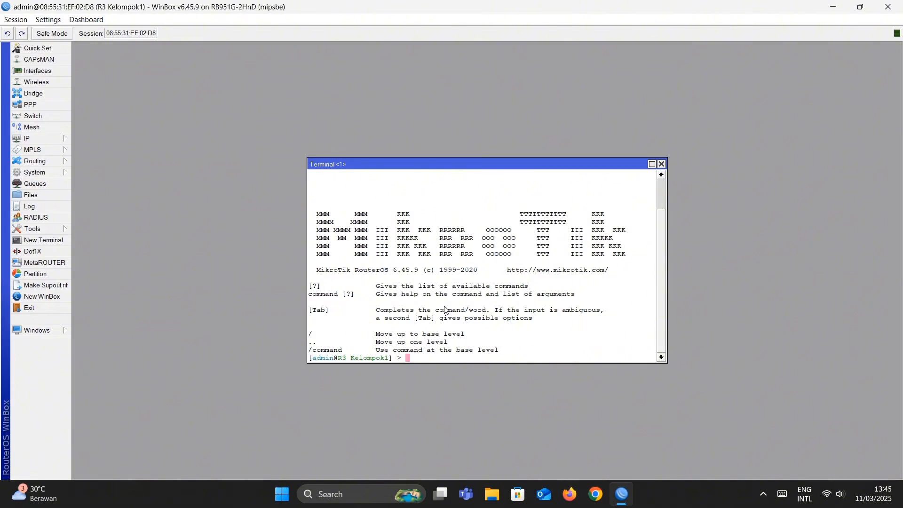
text(/ip route add dst-address)
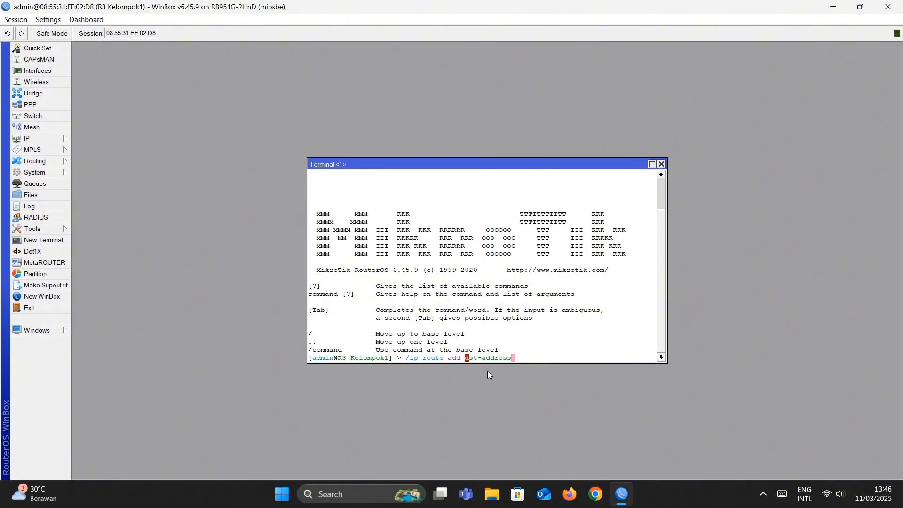
text(=)
text(192.)
text(168.)
text(100.0)
text(/24)
text( gatew)
text(ay)
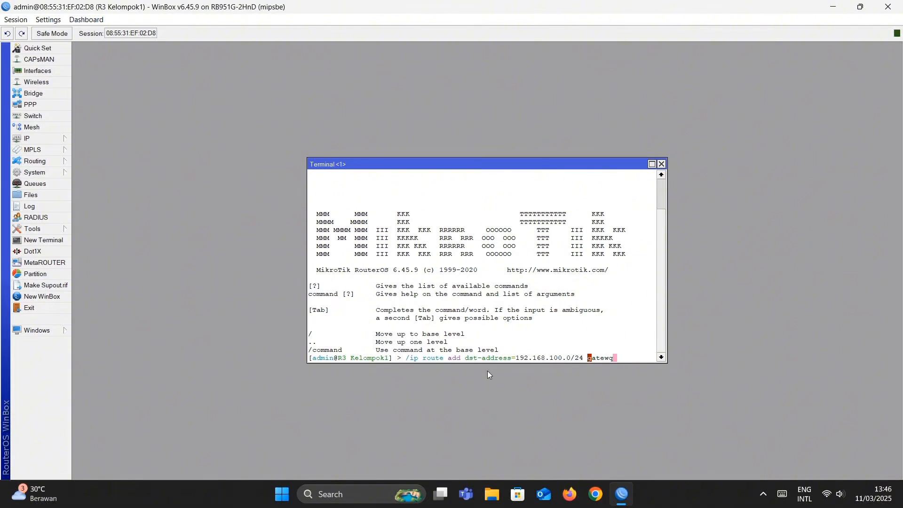
text(=11.11.11.1)
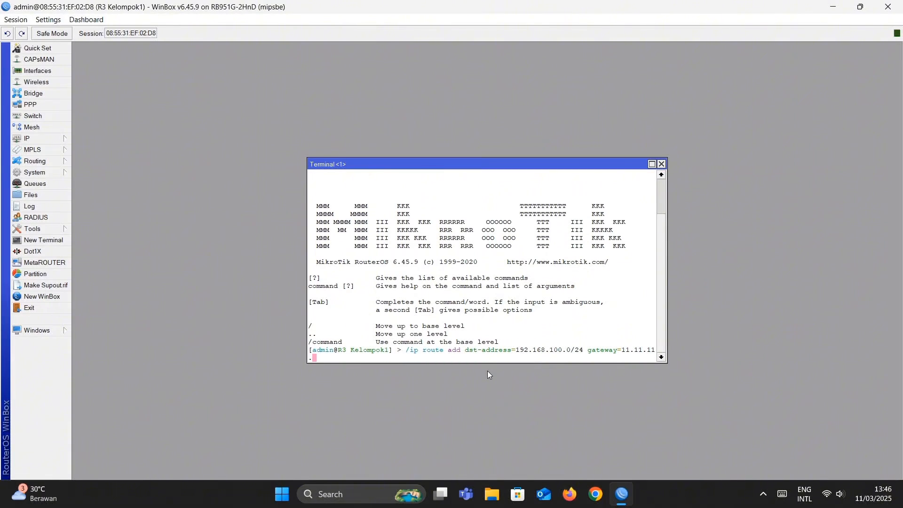
key(Return)
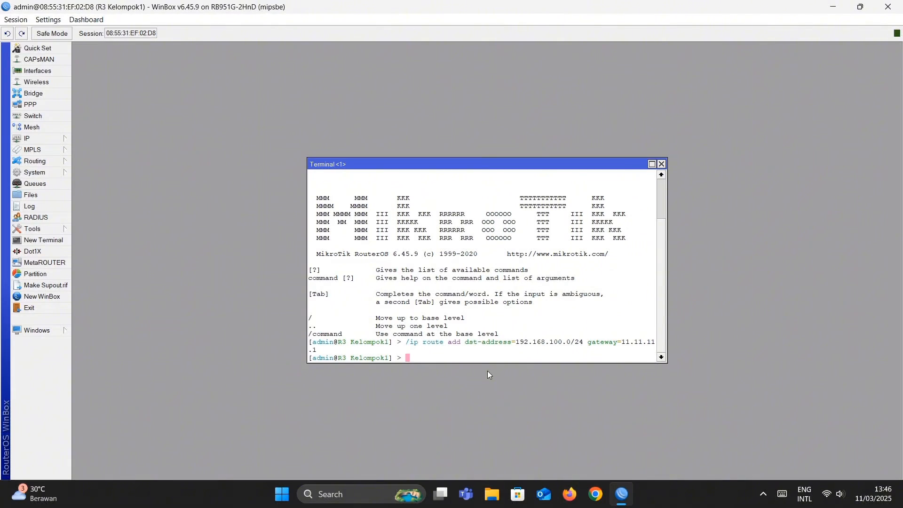
Add a static route to 192.168.200.0/24 through gateway 11.11.11.1 by reusing the previous command, and close the terminal and address list
key(Up)
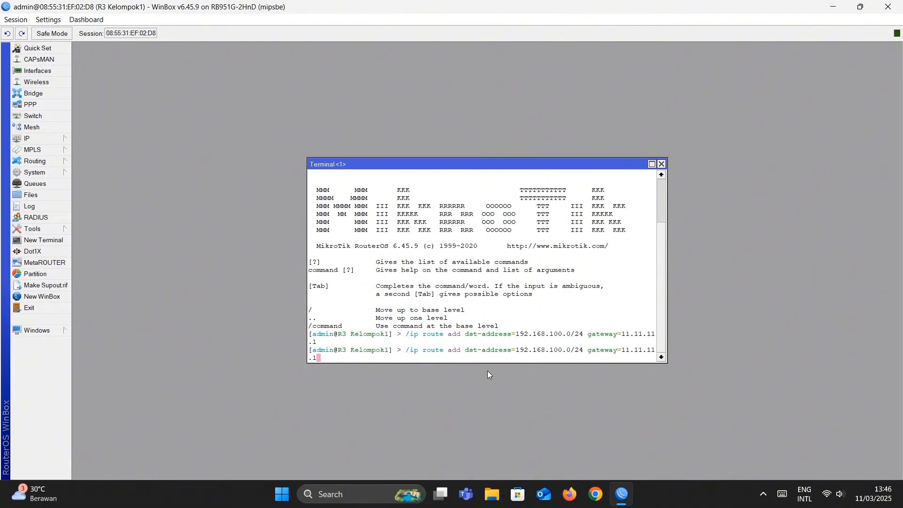
key(Left)
key(Left)
key(Left)
key(Left)
key(Left)
key(Left)
key(Left)
key(Left)
key(Left)
key(Left)
key(Left)
key(Left)
key(Left)
key(Left)
key(Left)
key(Left)
key(Left)
key(Left)
key(Left)
key(Left)
key(Left)
key(Left)
key(Left)
key(Left)
key(Left)
key(Left)
key(Left)
key(Left)
key(Left)
key(Delete)
text(8)
key(Right)
key(Right)
key(Right)
key(Delete)
key(BackSpace)
key(BackSpace)
text(200)
key(Return)
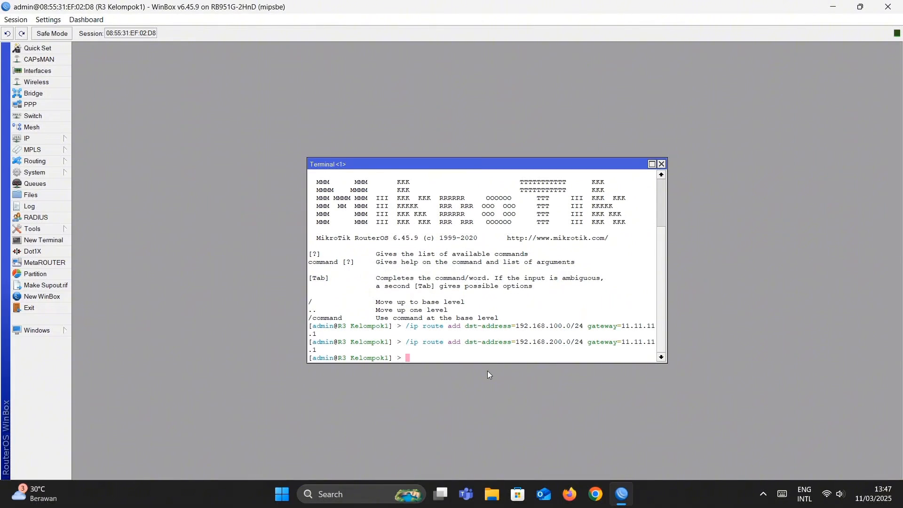
click(661, 165)
click(577, 169)
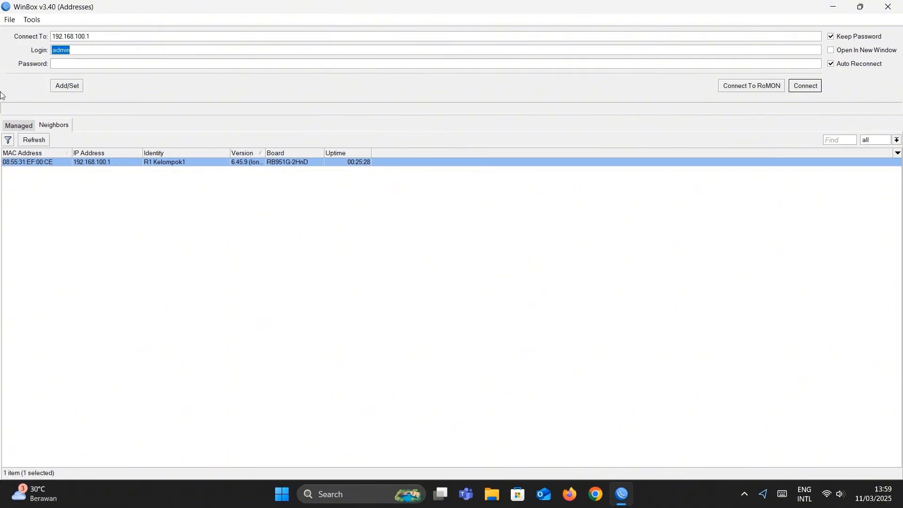
Connect as admin to the neighbor router R1 Kelompok1 and close its open route list
click(724, 162)
click(805, 85)
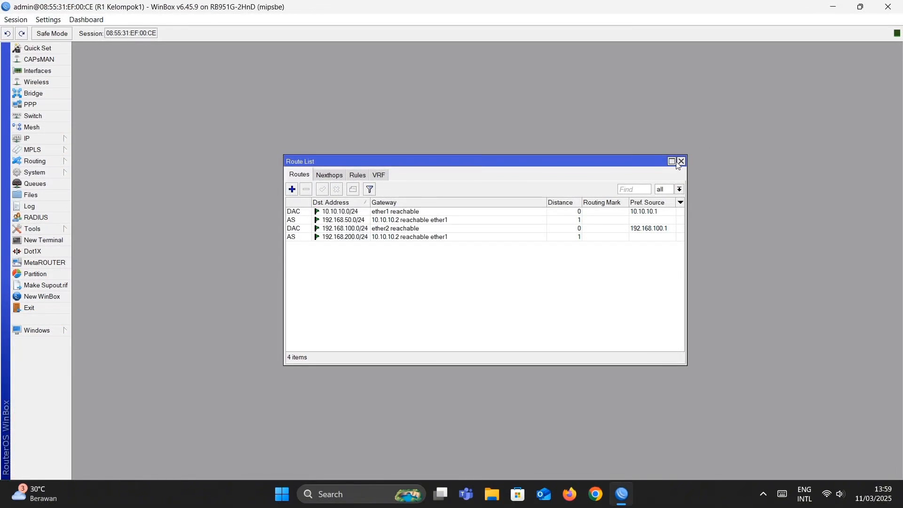
click(679, 165)
Examine the details of the 10.10.10.0/24 and 192.168.100.0/24 routes in R1 Kelompok1's route list
click(26, 138)
click(46, 138)
click(87, 308)
double_click(395, 212)
click(673, 166)
double_click(386, 229)
click(673, 165)
Ping 10.10.10.2 from a terminal on R1 Kelompok1 and stop after a few packets
click(44, 240)
text(ping )
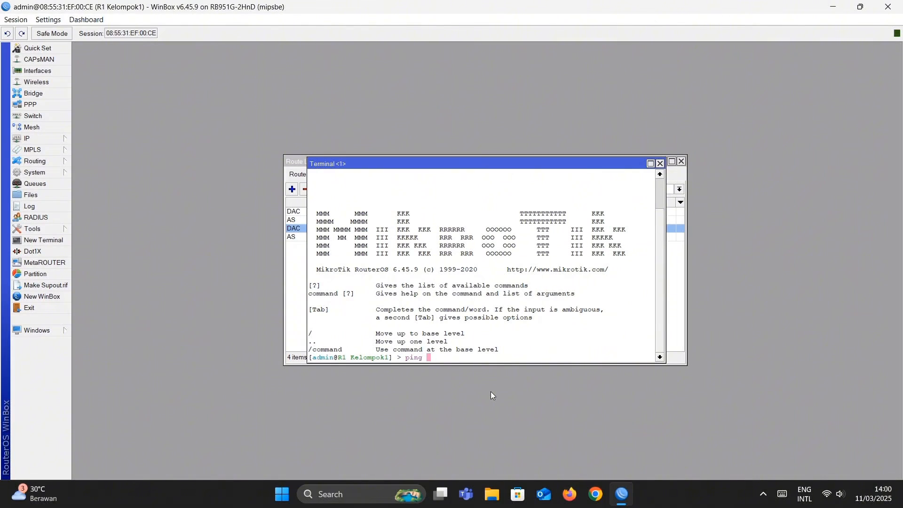
text(10.10.10.2)
key(Return)
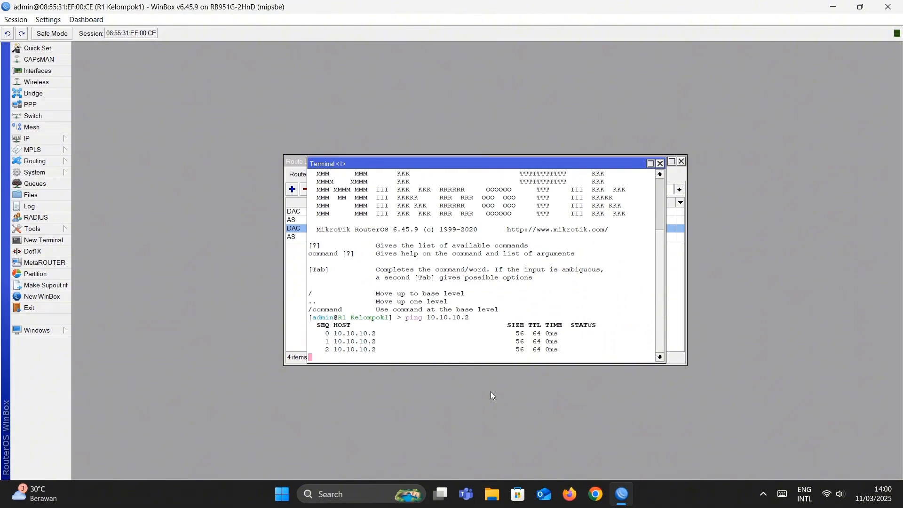
key(ctrl+c)
Ping 192.168.200.1 from R1 Kelompok1 by editing the previous ping command
key(Up)
key(BackSpace)
key(BackSpace)
key(BackSpace)
key(BackSpace)
key(BackSpace)
key(BackSpace)
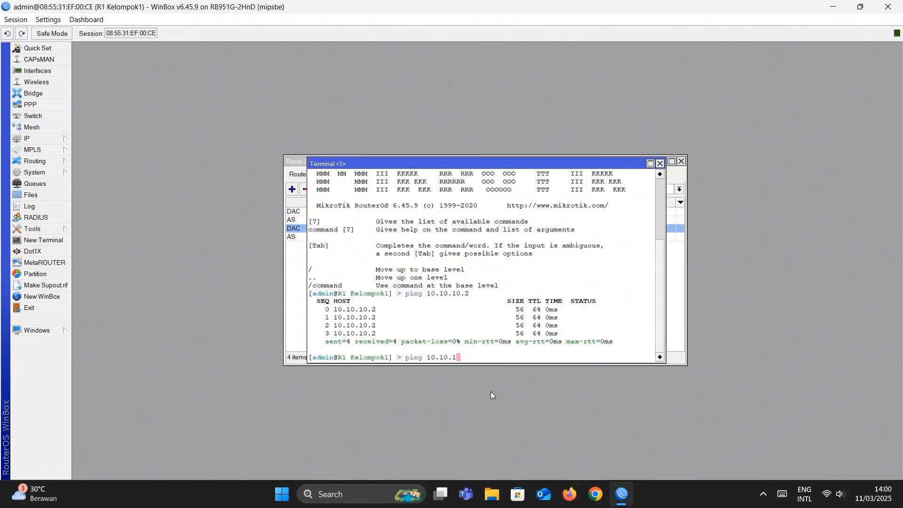
key(BackSpace)
key(BackSpace)
key(BackSpace)
text(92.168.200.1)
key(Return)
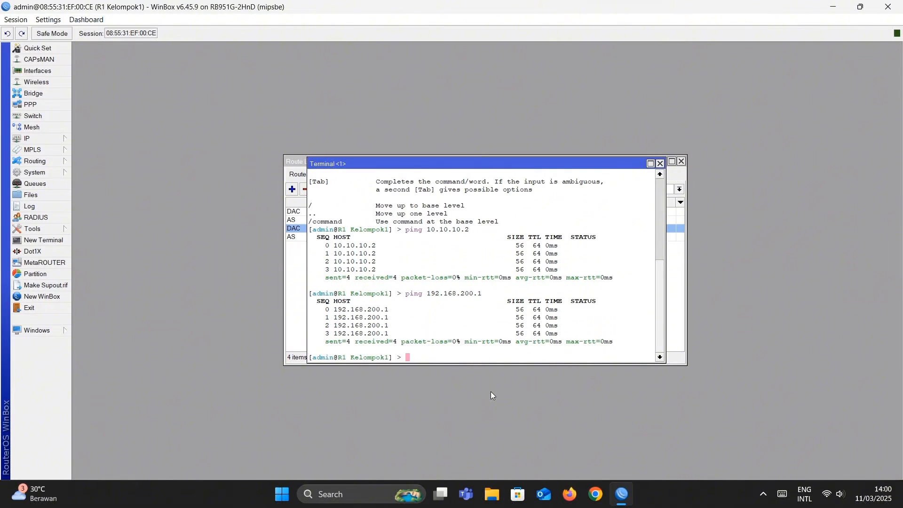
Ping 11.11.11.2 from R1 Kelompok1, stop it, and close the terminal and route list
key(Up)
key(BackSpace)
key(BackSpace)
key(BackSpace)
key(BackSpace)
key(BackSpace)
key(BackSpace)
key(BackSpace)
key(BackSpace)
key(BackSpace)
key(BackSpace)
key(BackSpace)
key(BackSpace)
key(BackSpace)
text(11.11.2)
key(Return)
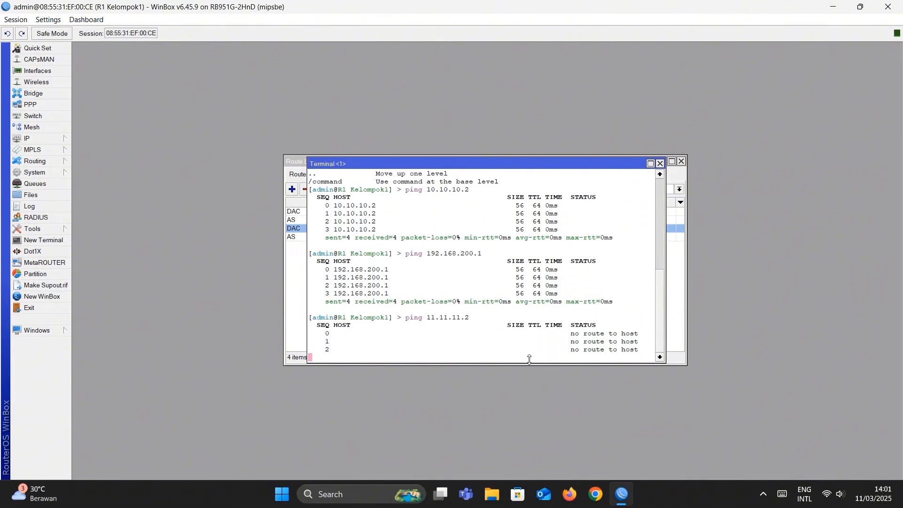
key(ctrl+c)
click(660, 163)
click(638, 211)
click(682, 161)
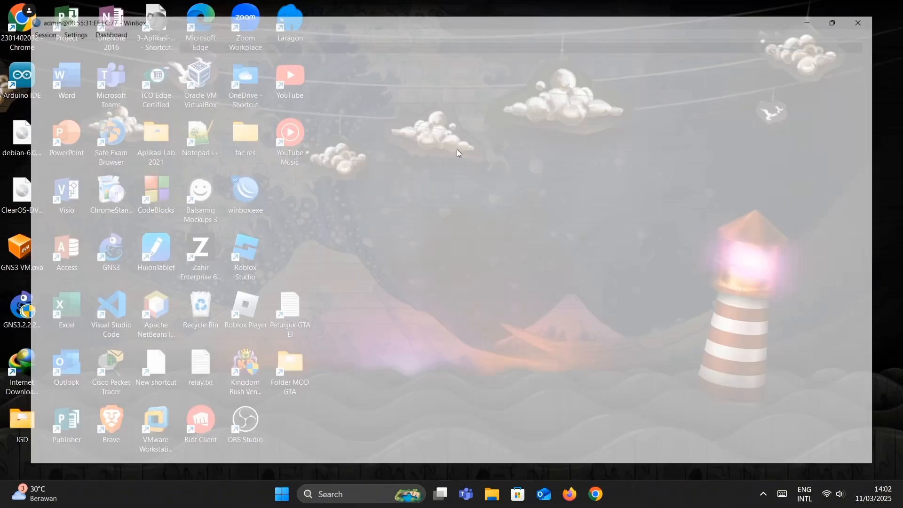
Examine the details of three routes in R2 Kelompok1's route list and close the list
click(45, 239)
click(660, 163)
click(40, 139)
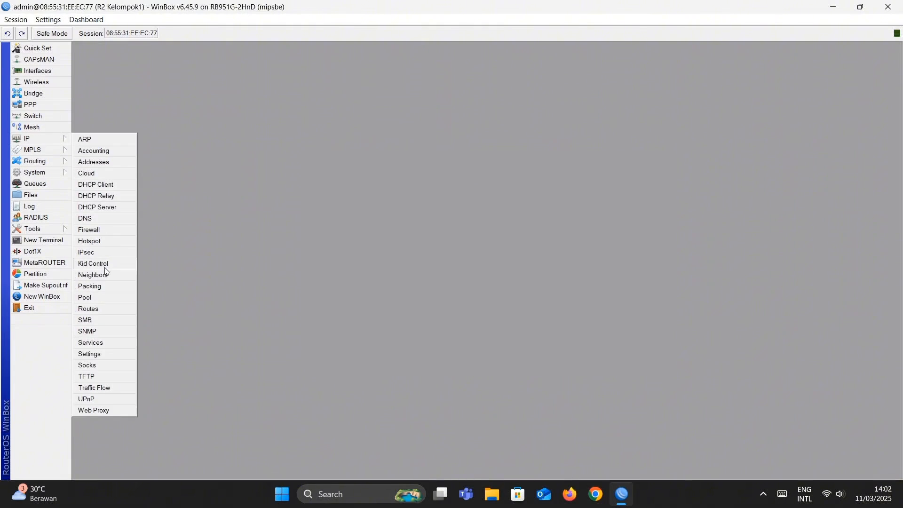
click(94, 309)
double_click(359, 213)
click(671, 164)
double_click(353, 220)
click(672, 164)
double_click(353, 246)
click(672, 163)
click(682, 161)
Ping 10.10.10.1 from a terminal on R2 Kelompok1 and stop after a few packets
click(55, 240)
text(ping )
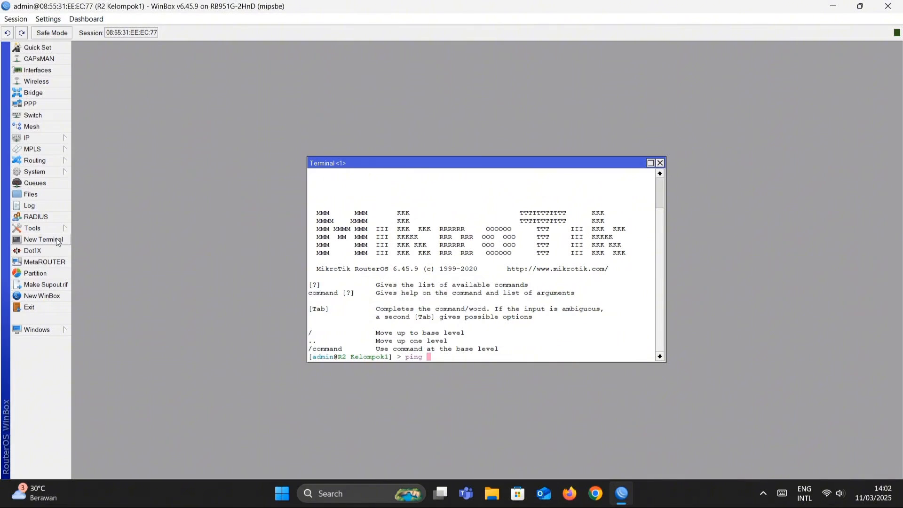
text(10)
text(.10.10.)
text(1)
key(Return)
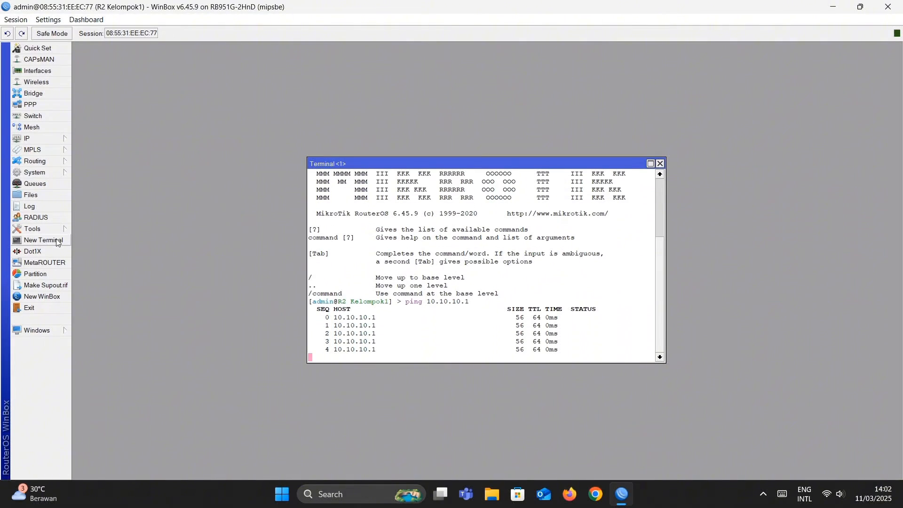
key(ctrl+c)
Ping 192.168.100.1 from R2 Kelompok1 and stop after a few packets
text(ping 1)
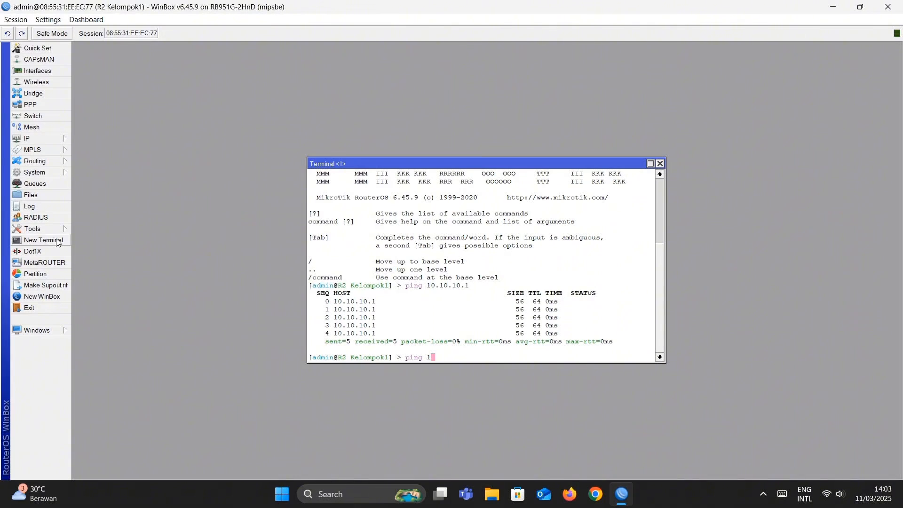
text(92.168.100.1)
key(Return)
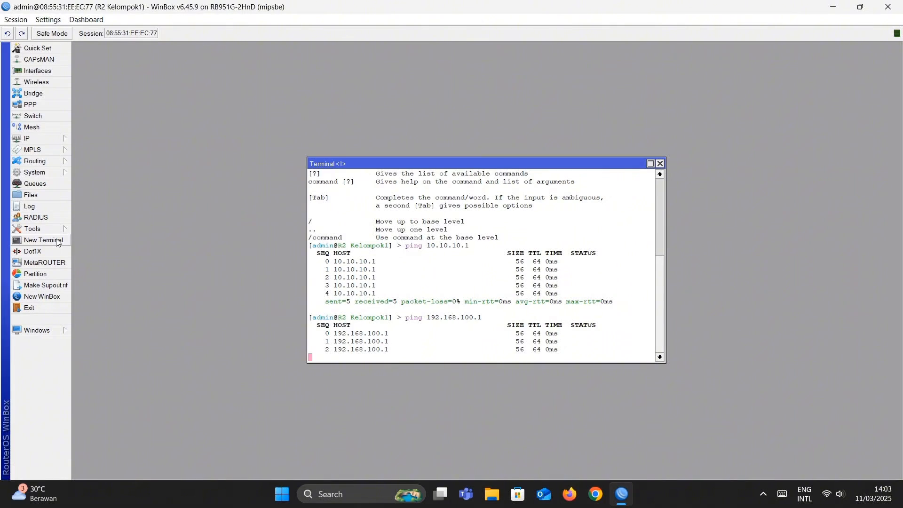
key(ctrl+c)
Ping 11.11.11.2 from R2 Kelompok1 and stop after a few packets
text(ping 11.11.11.2)
key(Return)
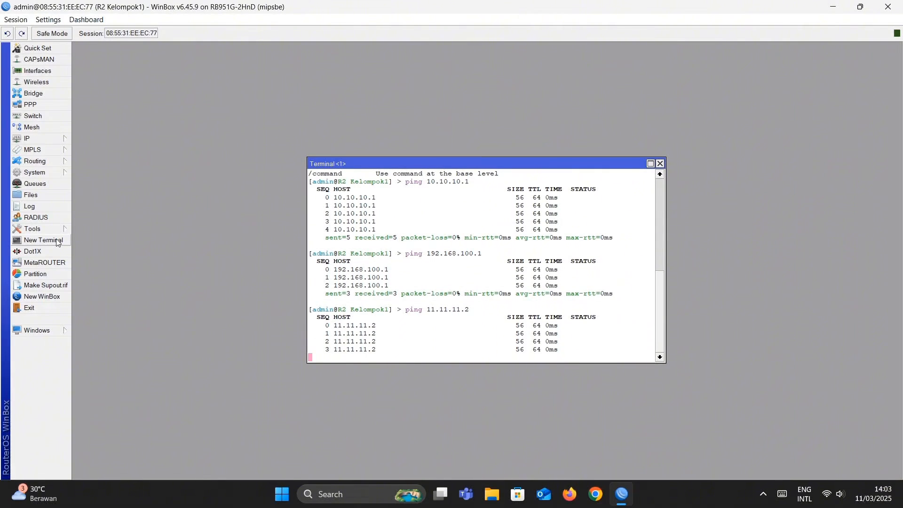
key(ctrl+c)
Ping 192.168.50.1 from R2 Kelompok1, stop it, and close the terminal
text(ping 192.168.)
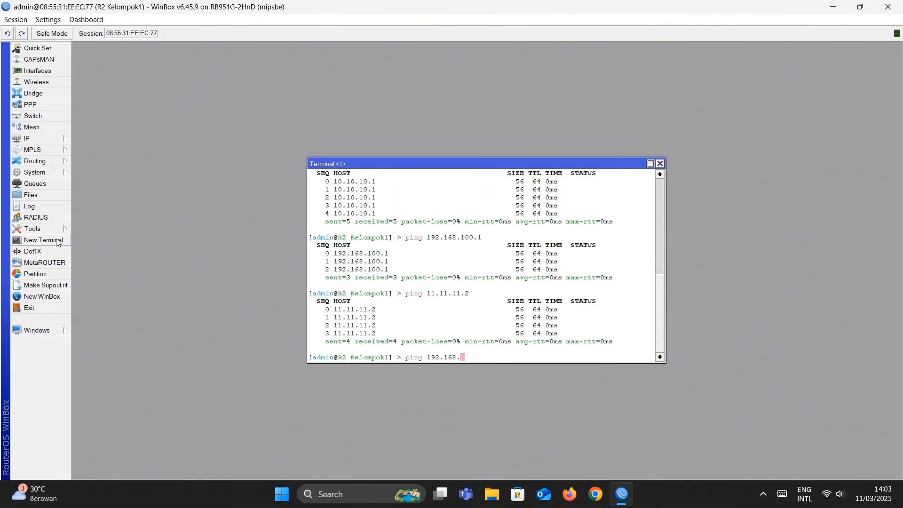
text(50.1)
key(Return)
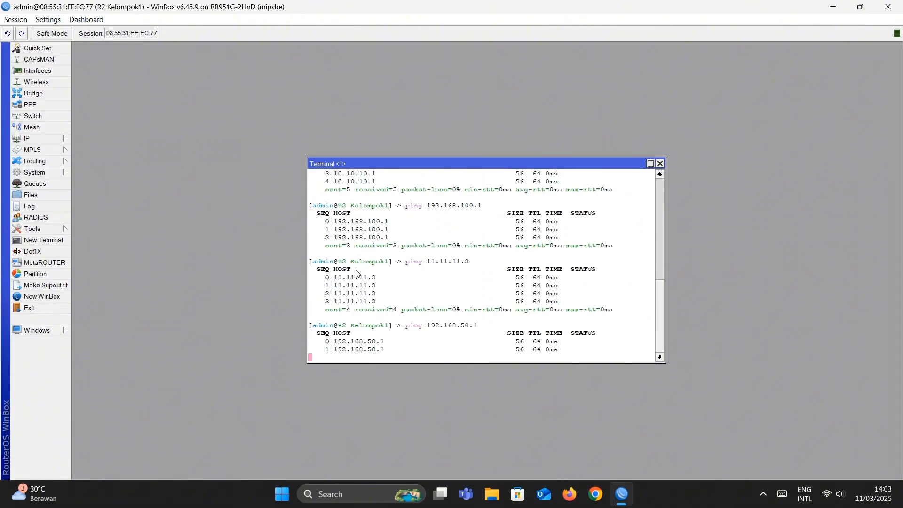
key(ctrl+c)
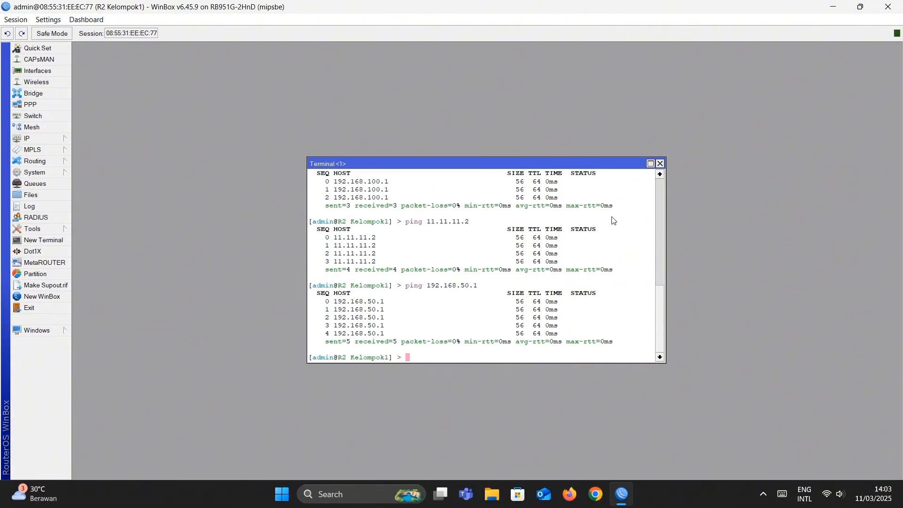
click(661, 163)
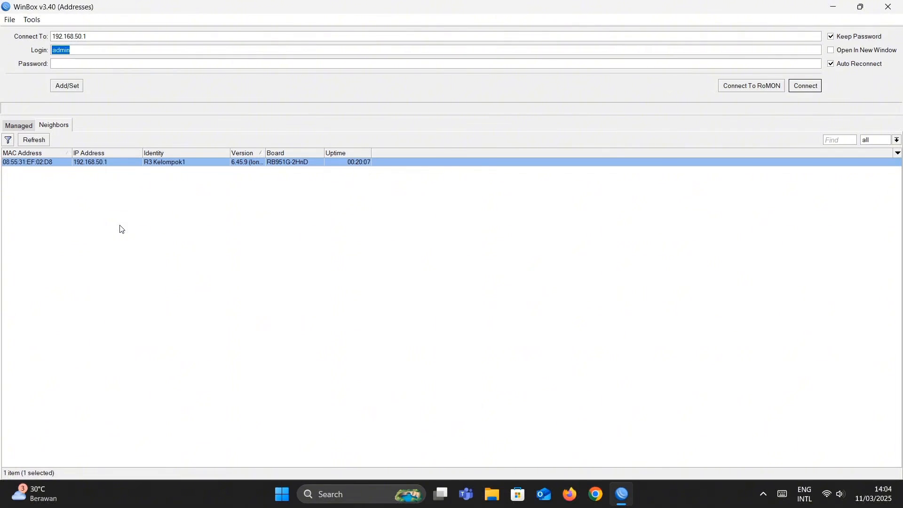
Connect as admin to the neighbor router R3 Kelompok1 and open its route list
click(121, 229)
click(32, 163)
click(817, 85)
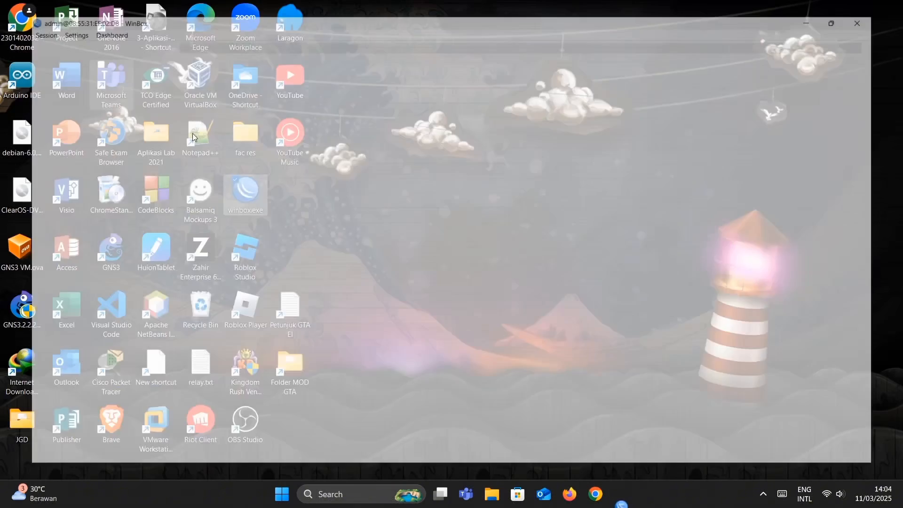
click(43, 177)
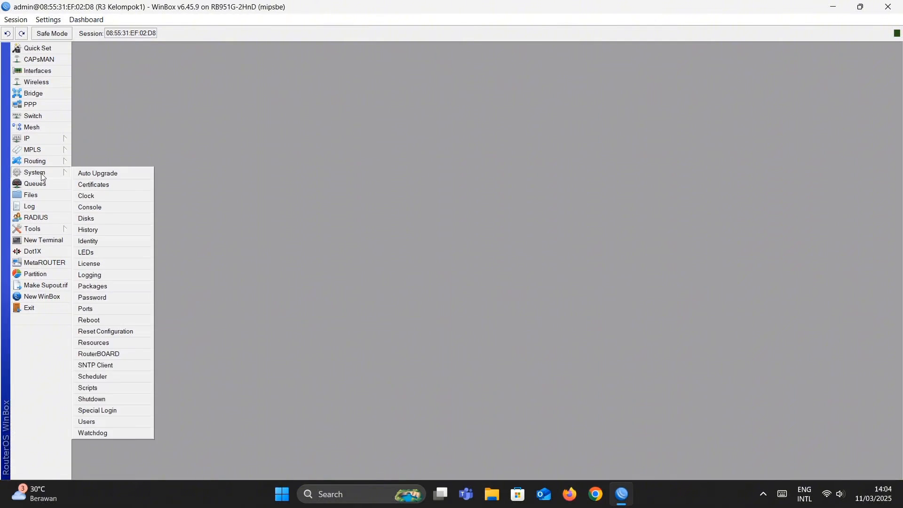
click(67, 141)
click(103, 309)
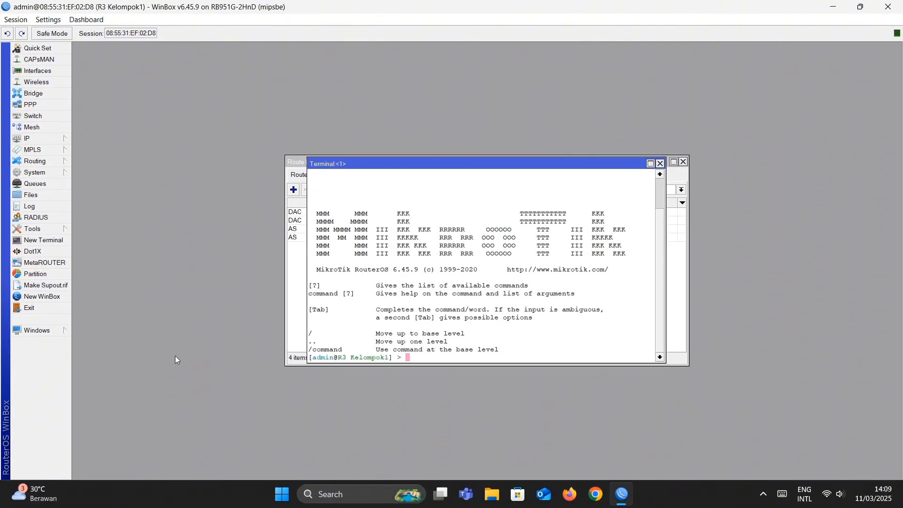
Ping 11.11.11.1 from the terminal on R3 Kelompok1 and stop after a few packets
text(ping 11.11.11.1)
key(Return)
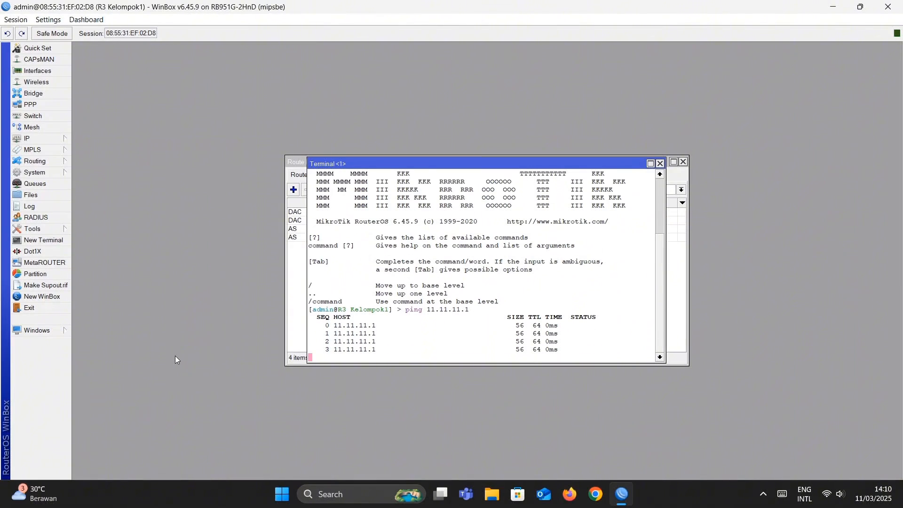
key(ctrl+c)
Ping 192.168.200.1 from R3 Kelompok1, and close the terminal and route list
text(ping 1)
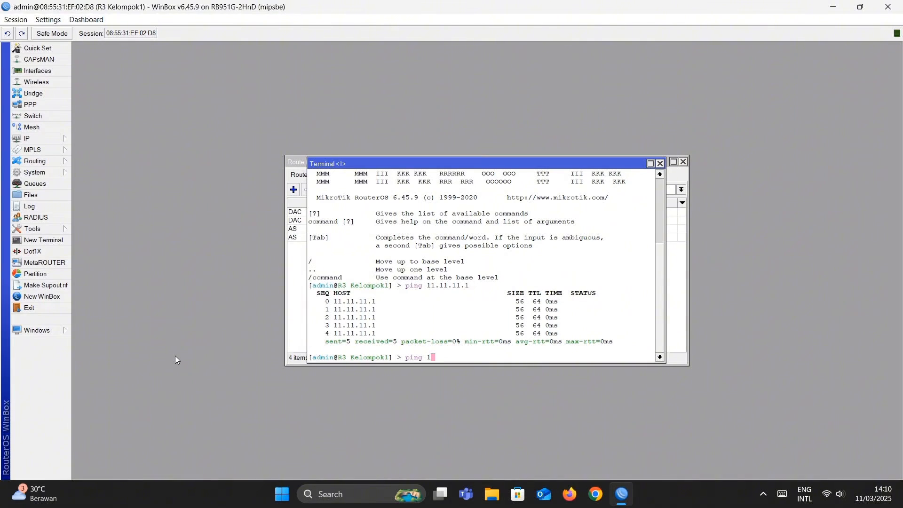
text(92.168.200.1)
key(Return)
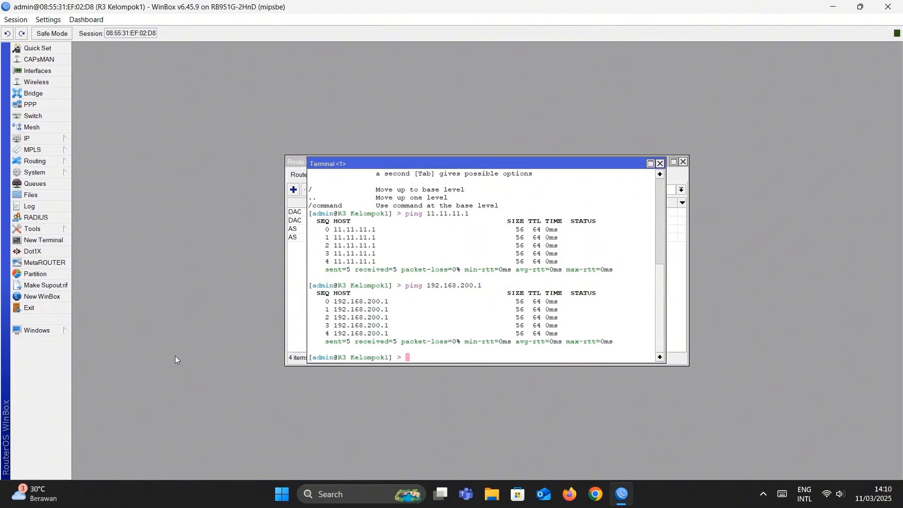
click(660, 164)
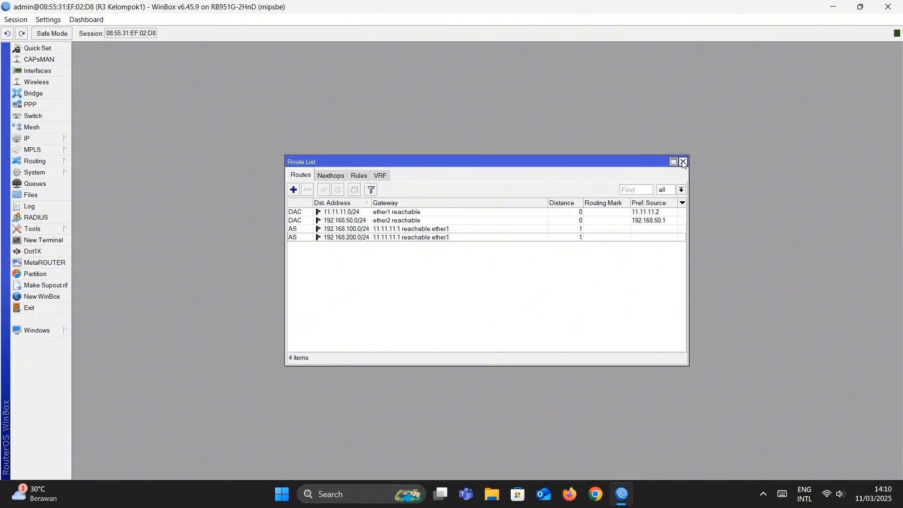
click(683, 162)
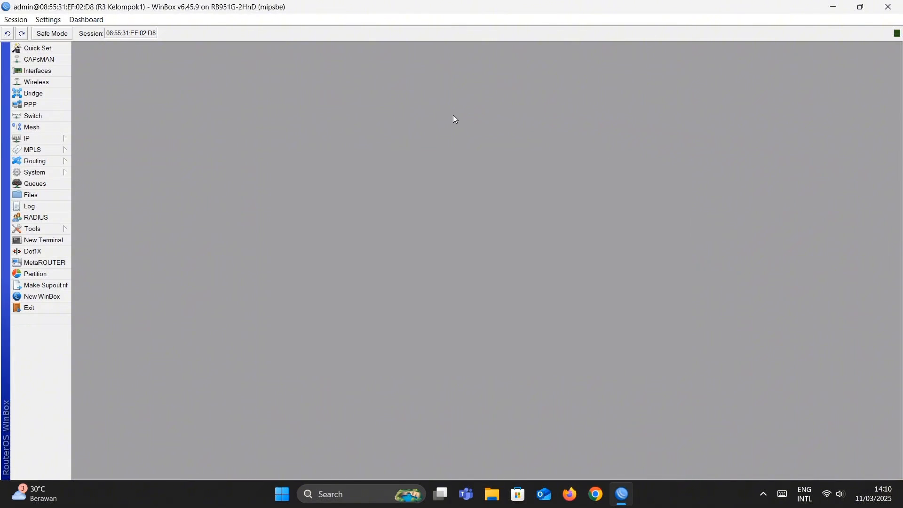